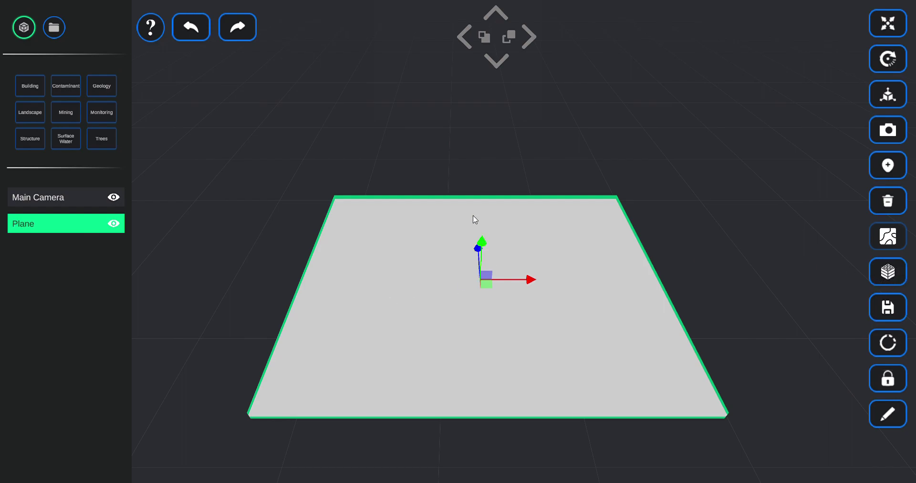
Step: Add a Sand layer from the Geology objects and scale it to X 0.7, Y 0.6 and Z 2
{"action": "left_click_drag", "start_coordinate": [482, 249], "coordinate": [483, 249]}
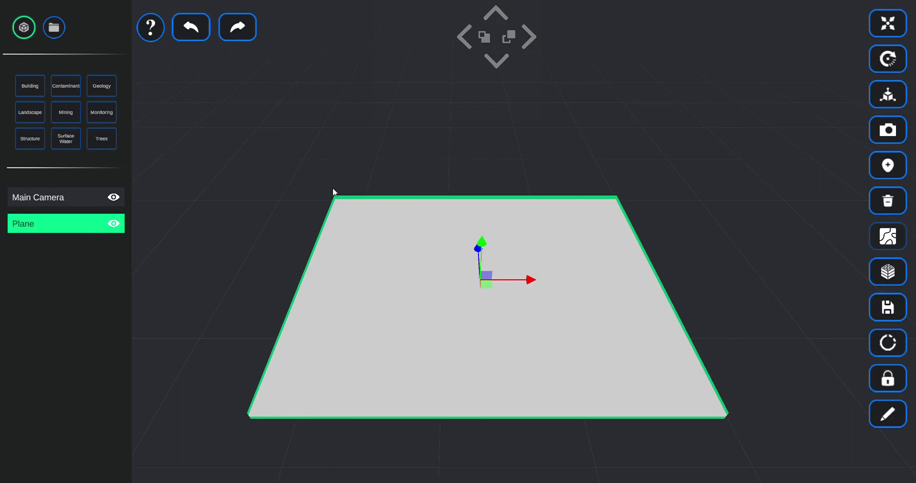
{"action": "left_click", "coordinate": [54, 28]}
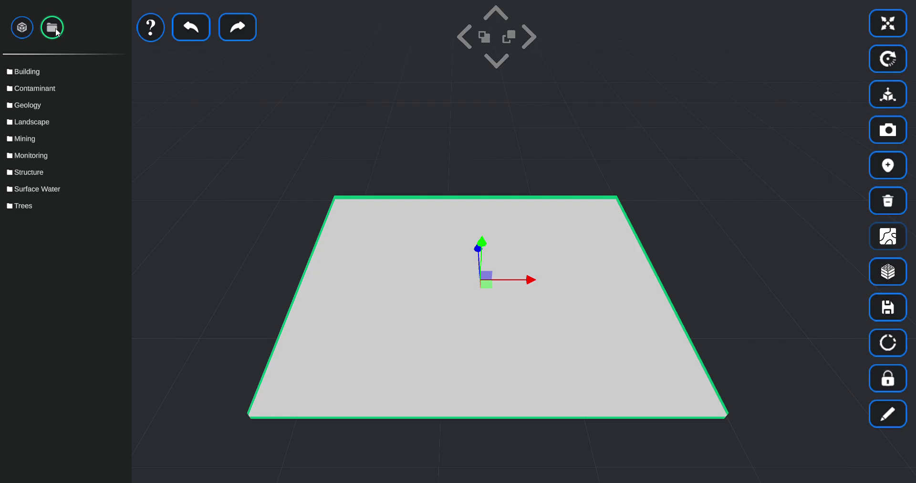
{"action": "left_click", "coordinate": [34, 106]}
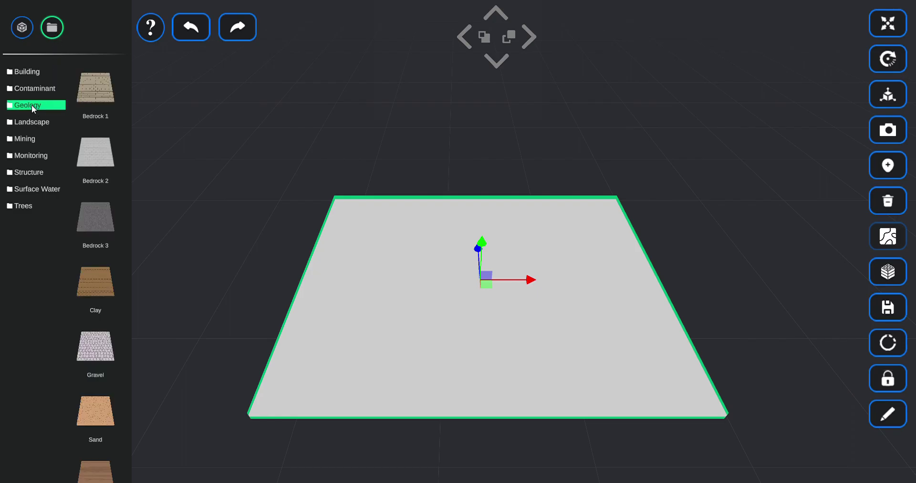
{"action": "left_click", "coordinate": [100, 415]}
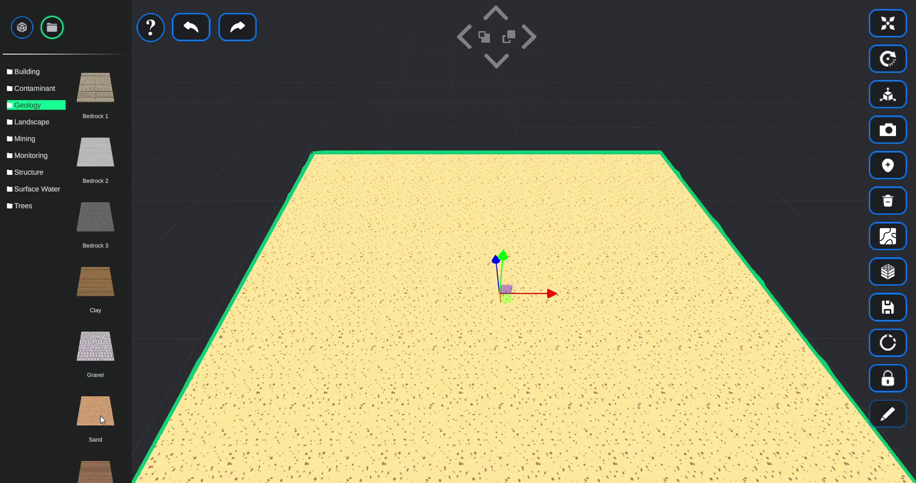
{"action": "left_click", "coordinate": [891, 95]}
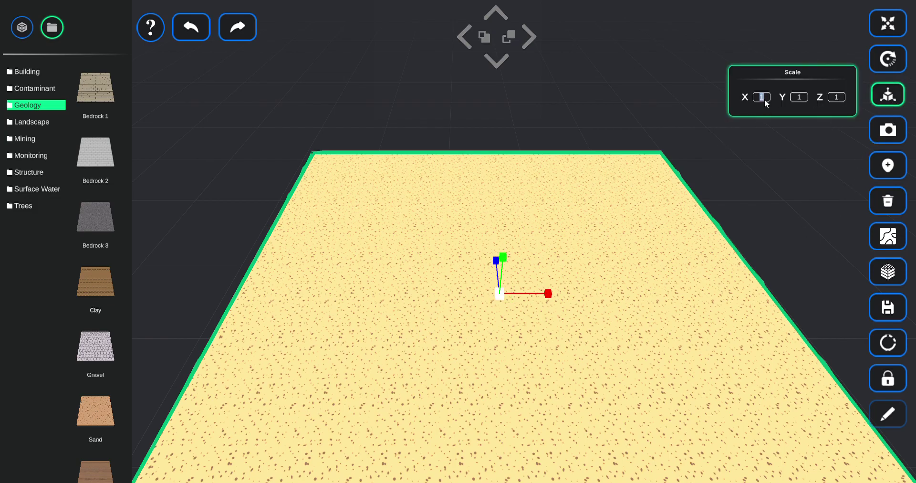
{"action": "type", "text": "0.7"}
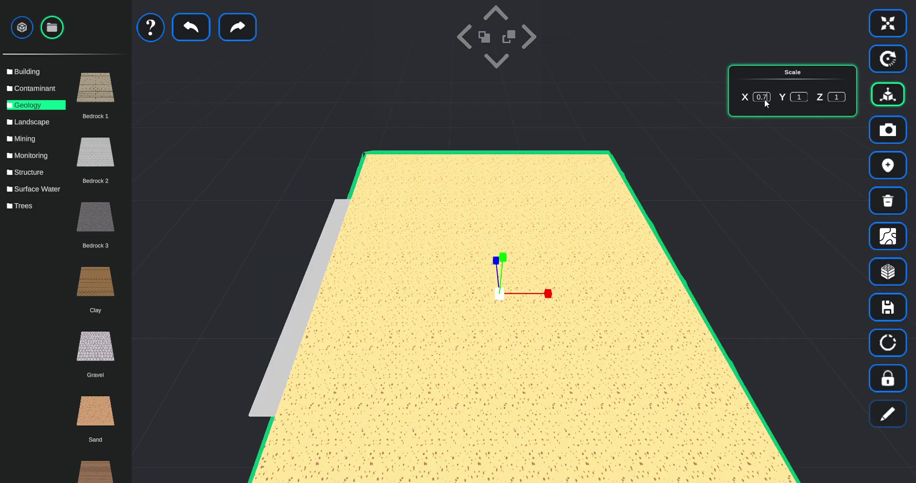
{"action": "type", "text": "0.6"}
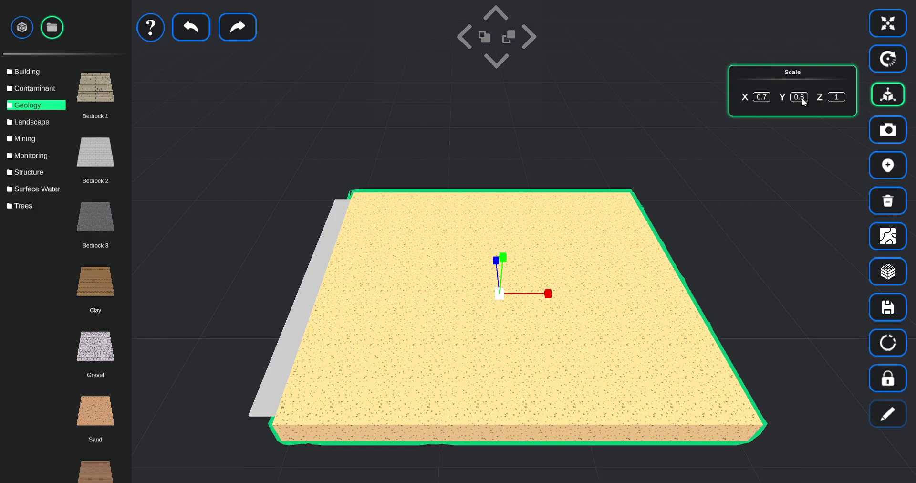
{"action": "left_click", "coordinate": [838, 98]}
{"action": "type", "text": "2"}
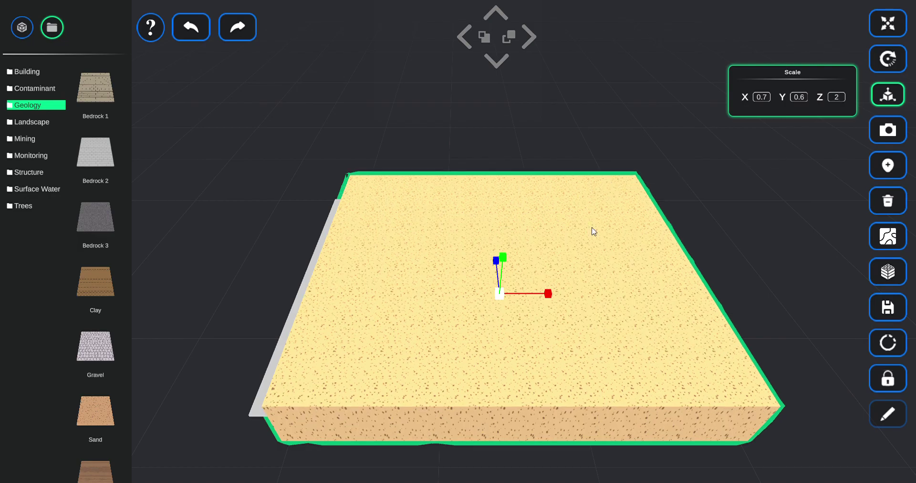
Step: Raise hills across the right half of the sand layer by adjusting its topography in Hill mode, widening the radius to 2
{"action": "left_click", "coordinate": [889, 239]}
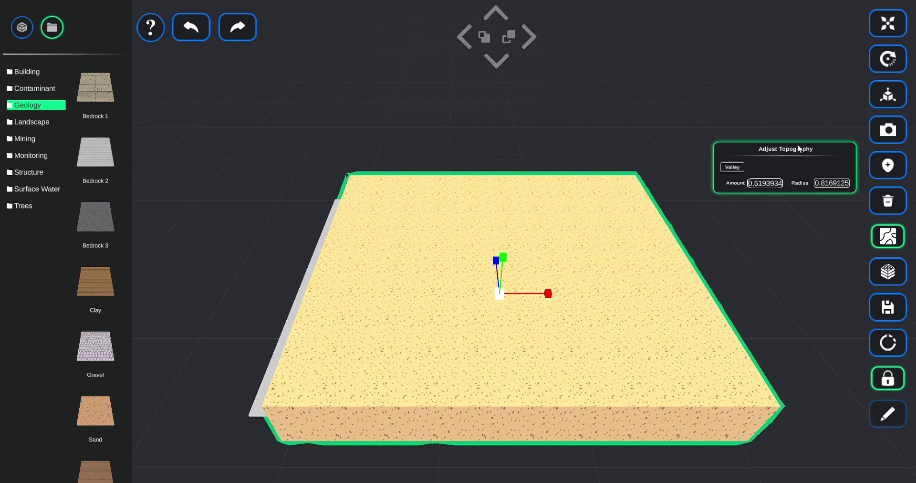
{"action": "left_click", "coordinate": [732, 167]}
{"action": "mouse_move", "coordinate": [626, 303]}
{"action": "left_mouse_down"}
{"action": "mouse_move", "coordinate": [636, 266]}
{"action": "mouse_move", "coordinate": [631, 281]}
{"action": "left_mouse_up"}
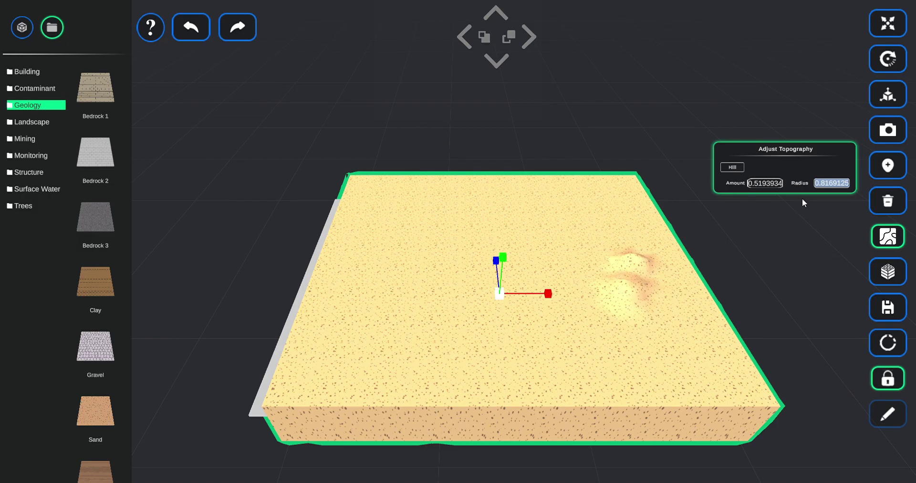
{"action": "type", "text": "2"}
{"action": "mouse_move", "coordinate": [663, 326]}
{"action": "left_mouse_down"}
{"action": "mouse_move", "coordinate": [628, 248]}
{"action": "mouse_move", "coordinate": [601, 219]}
{"action": "mouse_move", "coordinate": [572, 219]}
{"action": "mouse_move", "coordinate": [583, 361]}
{"action": "mouse_move", "coordinate": [616, 403]}
{"action": "mouse_move", "coordinate": [740, 403]}
{"action": "left_mouse_up"}
Step: Raise small bumps near the sand layer's front edge and centre, using a hill radius of 0.3 and an amount of 1
{"action": "left_click", "coordinate": [843, 184]}
{"action": "type", "text": "0.3"}
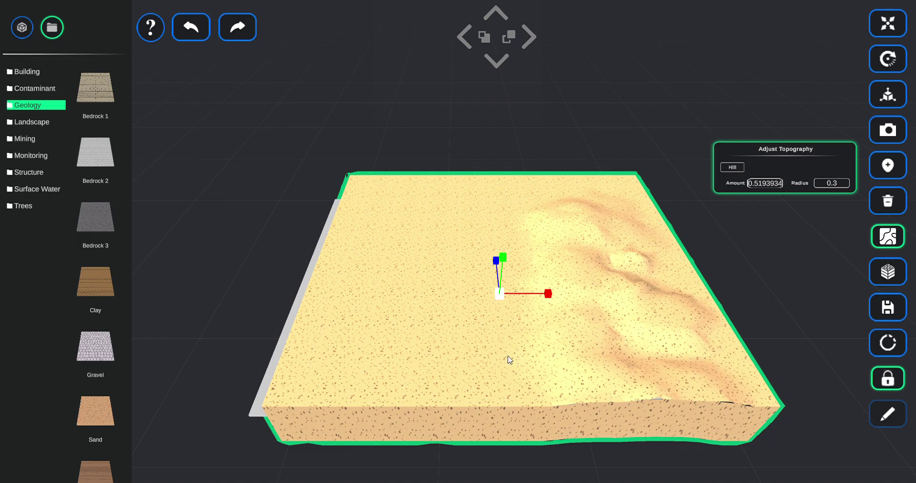
{"action": "left_click", "coordinate": [524, 401]}
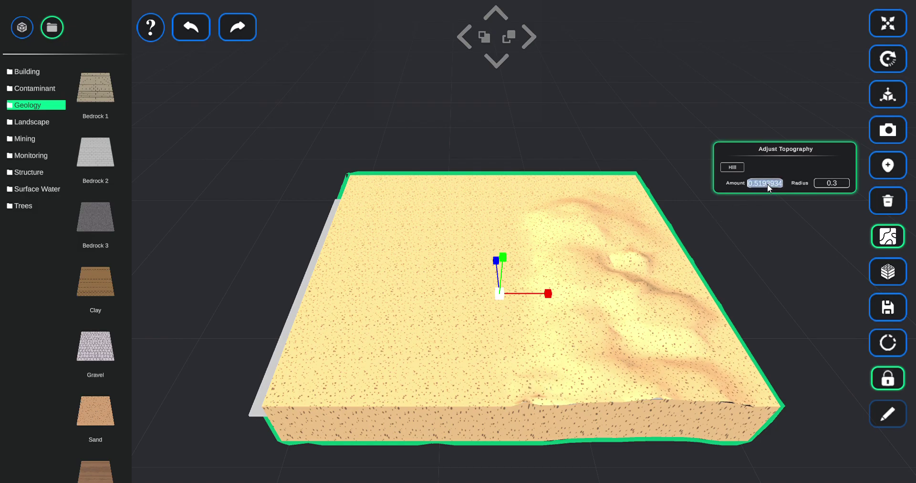
{"action": "type", "text": "1"}
{"action": "left_click", "coordinate": [481, 247]}
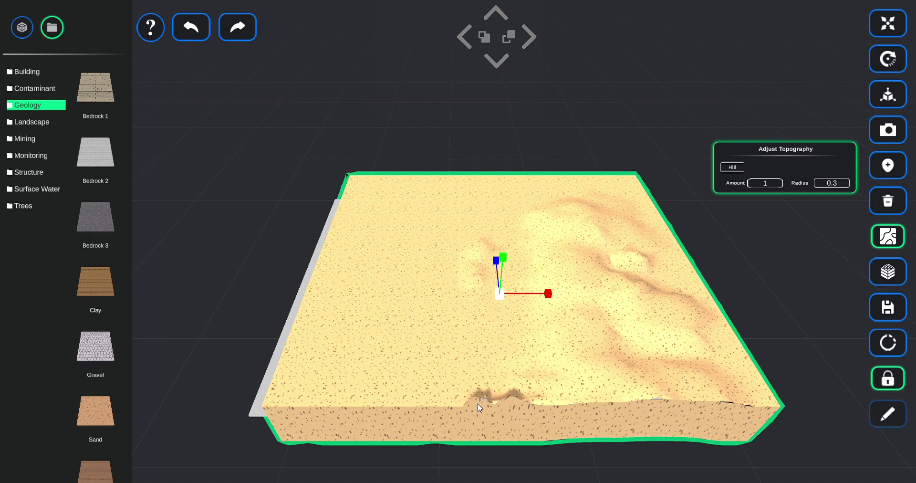
Step: Raise broad hills over the left half of the sand with a radius of 2, and carve a valley near the front centre
{"action": "type", "text": "2"}
{"action": "left_click", "coordinate": [373, 297]}
{"action": "mouse_move", "coordinate": [412, 247]}
{"action": "left_mouse_down"}
{"action": "mouse_move", "coordinate": [466, 231]}
{"action": "mouse_move", "coordinate": [468, 219]}
{"action": "mouse_move", "coordinate": [491, 210]}
{"action": "mouse_move", "coordinate": [465, 241]}
{"action": "mouse_move", "coordinate": [442, 317]}
{"action": "mouse_move", "coordinate": [403, 356]}
{"action": "mouse_move", "coordinate": [332, 374]}
{"action": "mouse_move", "coordinate": [307, 364]}
{"action": "mouse_move", "coordinate": [391, 186]}
{"action": "mouse_move", "coordinate": [365, 224]}
{"action": "left_mouse_up"}
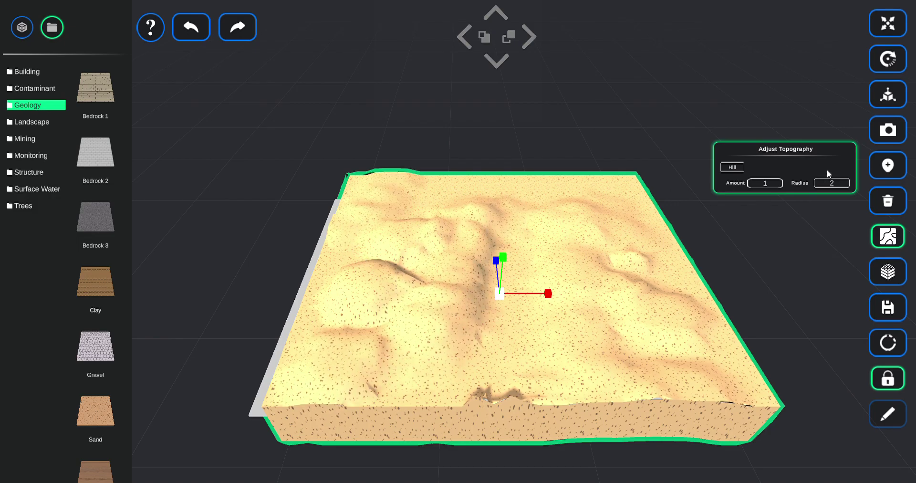
{"action": "left_click", "coordinate": [732, 167]}
{"action": "mouse_move", "coordinate": [556, 370]}
{"action": "left_mouse_down"}
{"action": "mouse_move", "coordinate": [581, 362]}
{"action": "mouse_move", "coordinate": [593, 309]}
{"action": "mouse_move", "coordinate": [614, 377]}
{"action": "mouse_move", "coordinate": [593, 399]}
{"action": "mouse_move", "coordinate": [511, 393]}
{"action": "mouse_move", "coordinate": [528, 352]}
{"action": "mouse_move", "coordinate": [544, 342]}
{"action": "mouse_move", "coordinate": [571, 345]}
{"action": "mouse_move", "coordinate": [611, 389]}
{"action": "mouse_move", "coordinate": [571, 331]}
{"action": "mouse_move", "coordinate": [574, 313]}
{"action": "mouse_move", "coordinate": [609, 327]}
{"action": "mouse_move", "coordinate": [599, 350]}
{"action": "mouse_move", "coordinate": [507, 355]}
{"action": "left_mouse_up"}
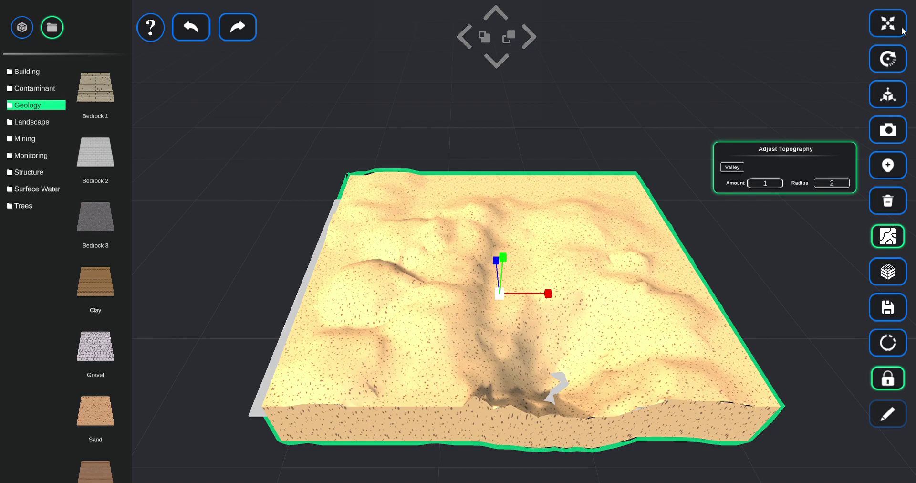
Step: Shift the sand layer slightly downward and fine-tune its width and depth by scaling it freehand
{"action": "left_click", "coordinate": [887, 23]}
{"action": "mouse_move", "coordinate": [505, 267]}
{"action": "left_mouse_down"}
{"action": "mouse_move", "coordinate": [504, 278]}
{"action": "mouse_move", "coordinate": [503, 266]}
{"action": "left_mouse_up"}
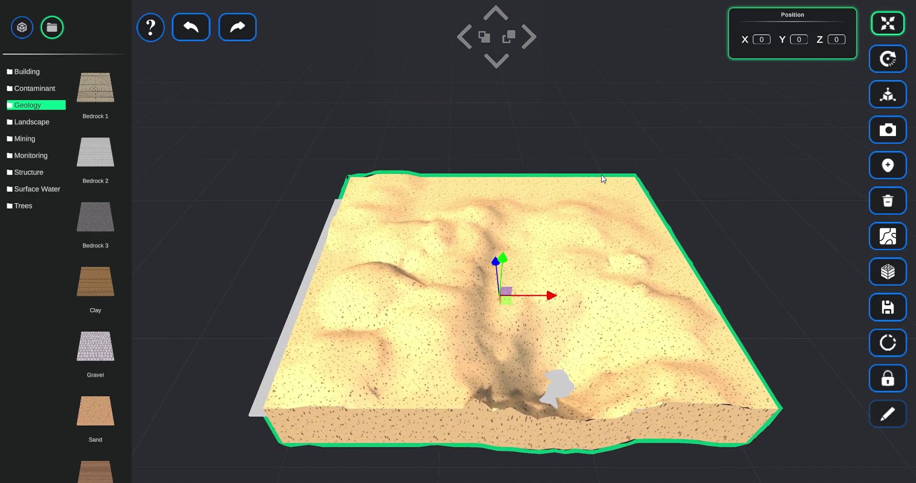
{"action": "left_click", "coordinate": [892, 98]}
{"action": "left_click_drag", "start_coordinate": [550, 304], "coordinate": [552, 300]}
{"action": "mouse_move", "coordinate": [497, 262]}
{"action": "left_mouse_down"}
{"action": "mouse_move", "coordinate": [505, 250]}
{"action": "mouse_move", "coordinate": [505, 261]}
{"action": "left_mouse_up"}
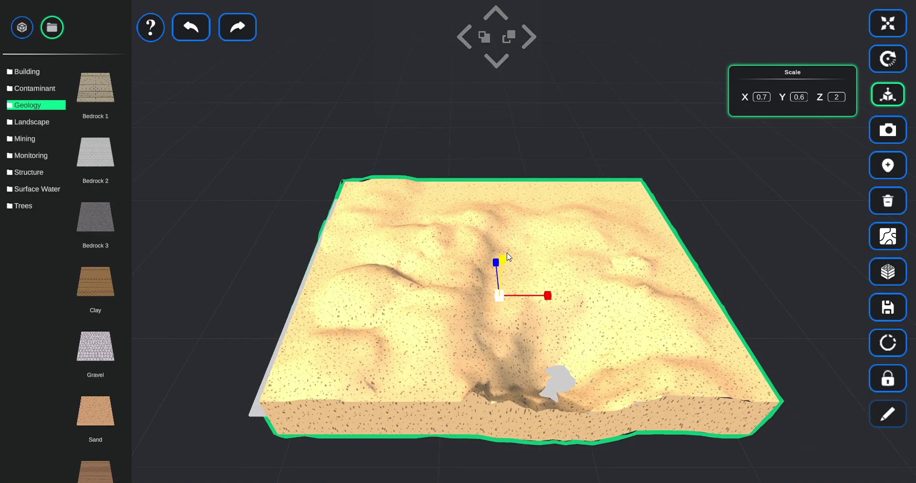
{"action": "left_click", "coordinate": [884, 21]}
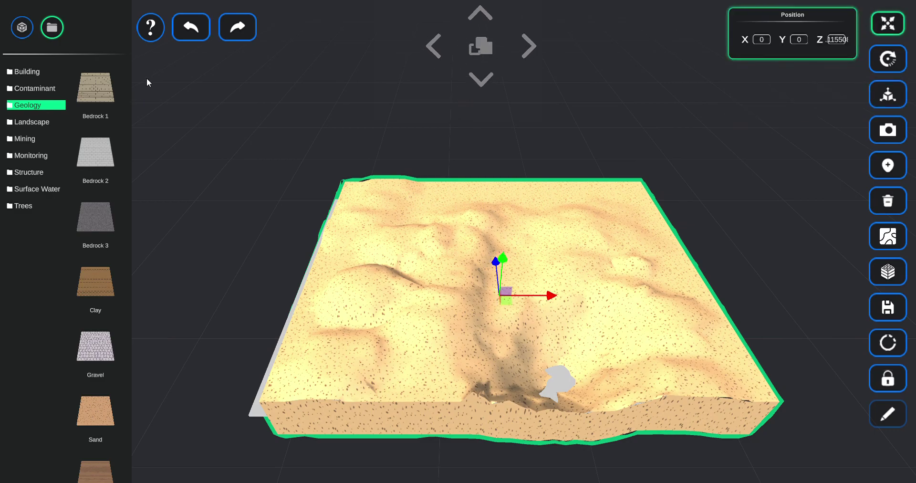
Step: Add a Bedrock 1 layer scaled to X 0.7 and Y 0.6, and raise it slightly beneath the sand
{"action": "left_click", "coordinate": [94, 88]}
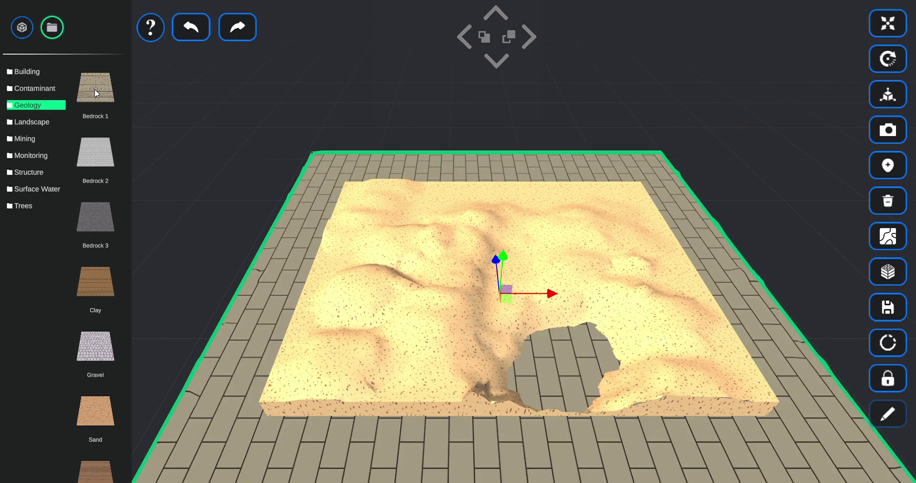
{"action": "left_click", "coordinate": [888, 94]}
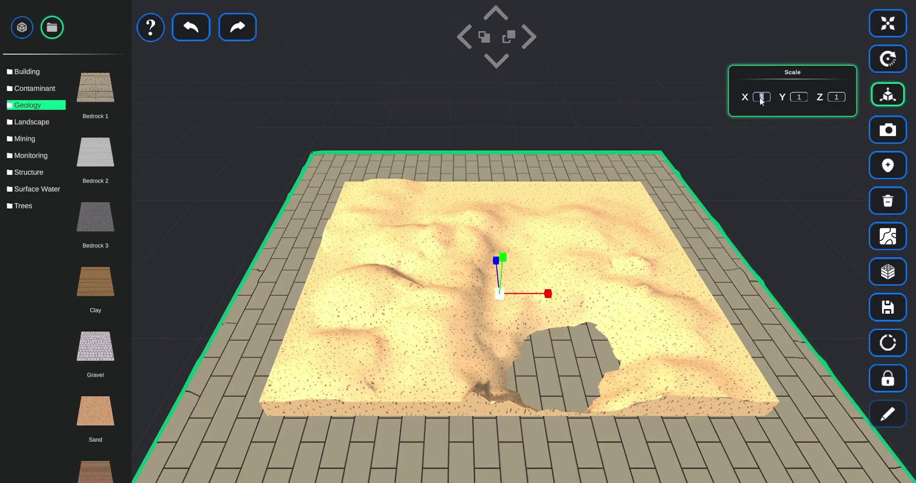
{"action": "type", "text": "0.7"}
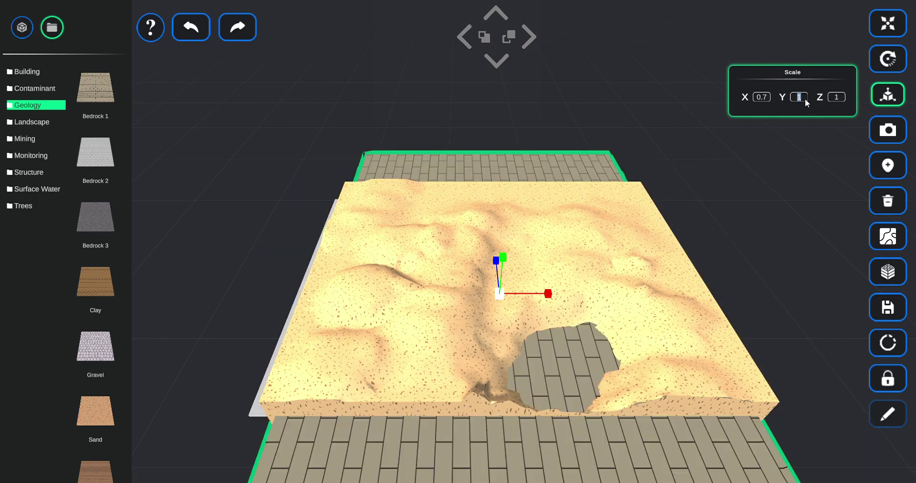
{"action": "type", "text": "0.6"}
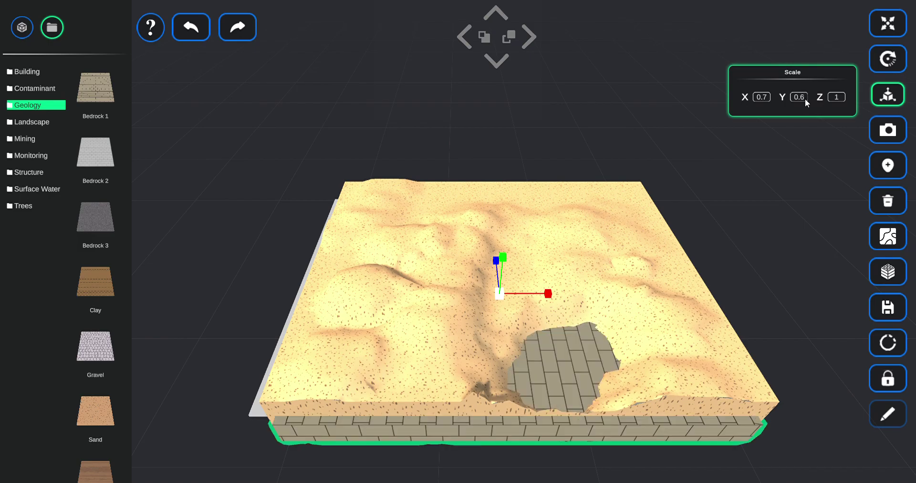
{"action": "left_click", "coordinate": [892, 28]}
{"action": "mouse_move", "coordinate": [502, 258]}
{"action": "left_mouse_down"}
{"action": "mouse_move", "coordinate": [500, 268]}
{"action": "mouse_move", "coordinate": [499, 253]}
{"action": "left_mouse_up"}
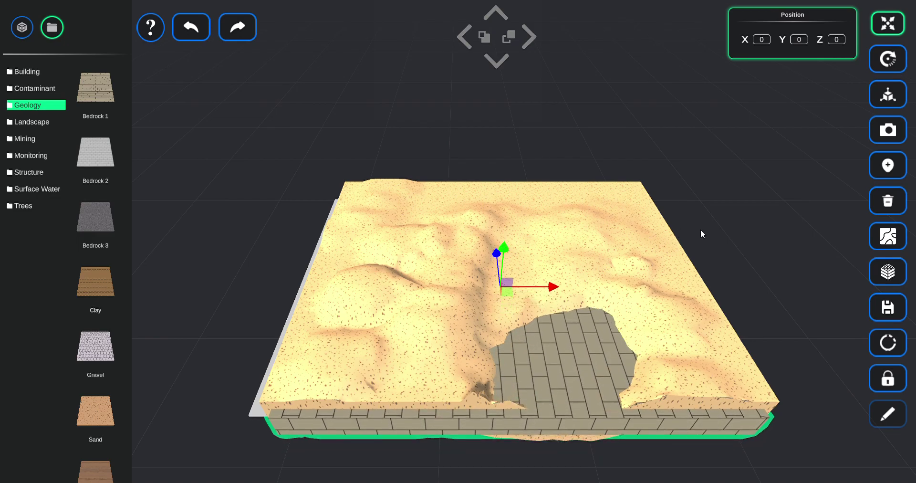
Step: Roughen the bedrock exposed in the valley by adjusting its topography in Valley mode, with the amount set to 1
{"action": "left_click", "coordinate": [893, 241]}
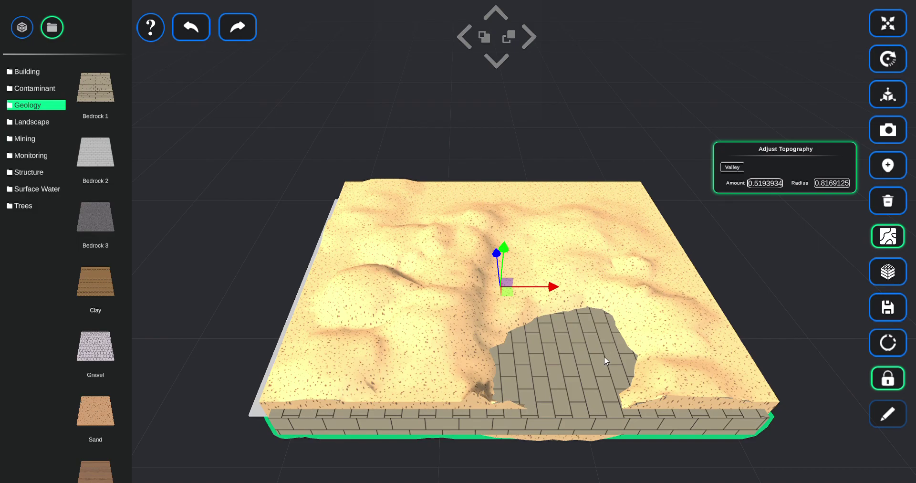
{"action": "left_click", "coordinate": [22, 26]}
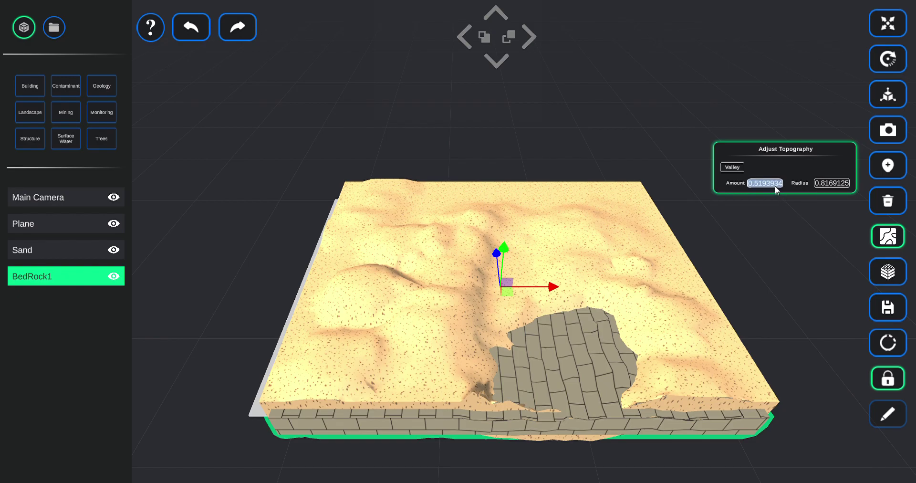
{"action": "mouse_move", "coordinate": [585, 361]}
{"action": "left_mouse_down"}
{"action": "mouse_move", "coordinate": [570, 389]}
{"action": "mouse_move", "coordinate": [543, 405]}
{"action": "left_mouse_up"}
{"action": "left_click_drag", "start_coordinate": [607, 406], "coordinate": [591, 372]}
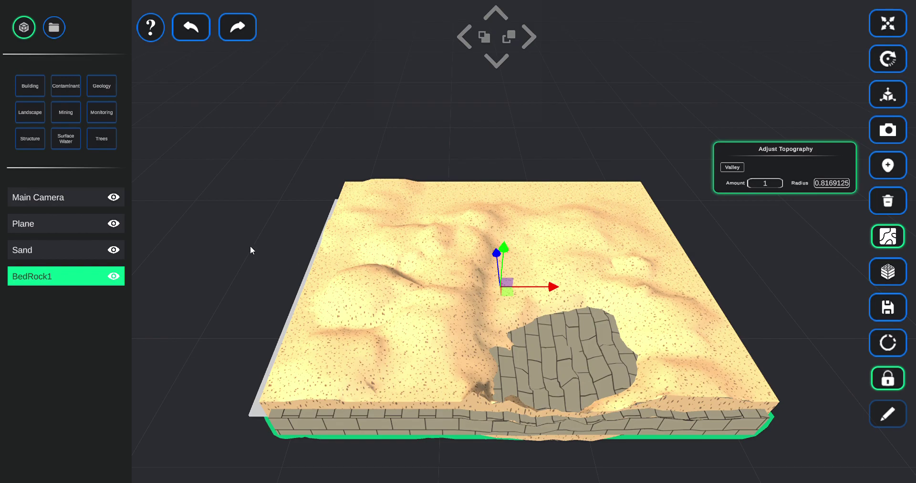
Step: Add an Open Pit 2 from the Mining objects and reposition it to the right of the sand layer's centre
{"action": "left_click", "coordinate": [56, 27]}
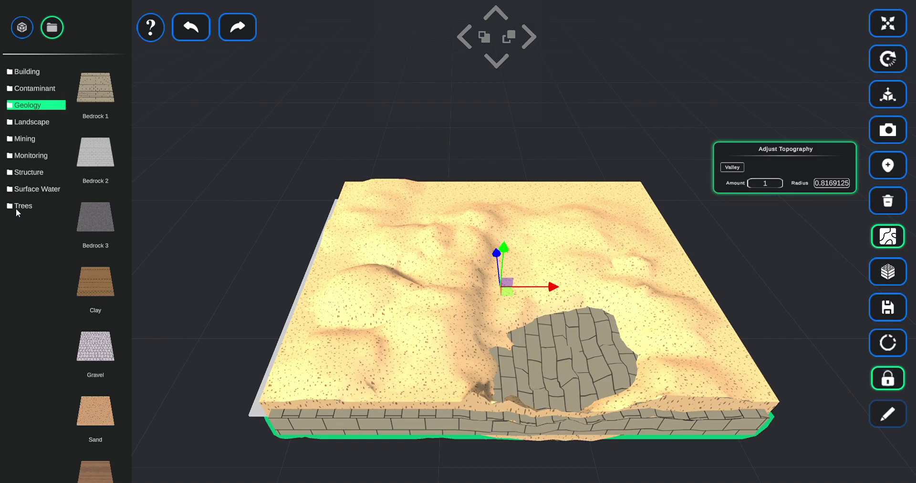
{"action": "left_click", "coordinate": [24, 140]}
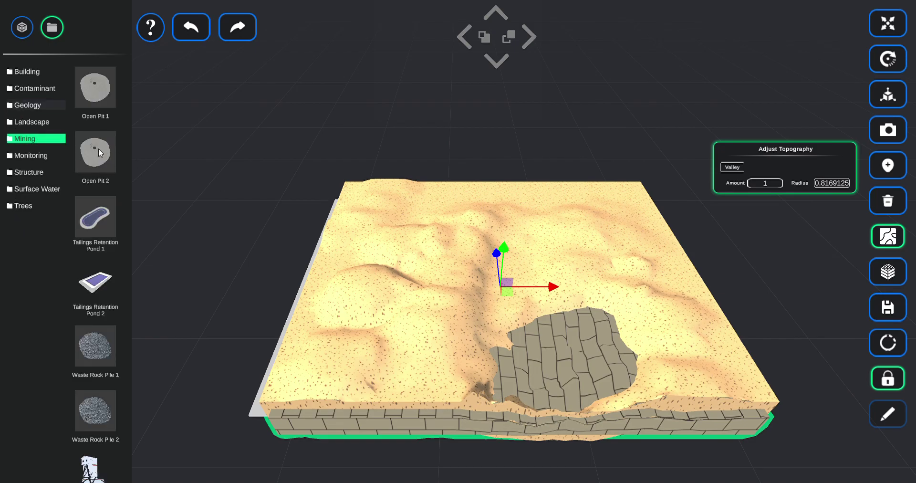
{"action": "left_click", "coordinate": [889, 23]}
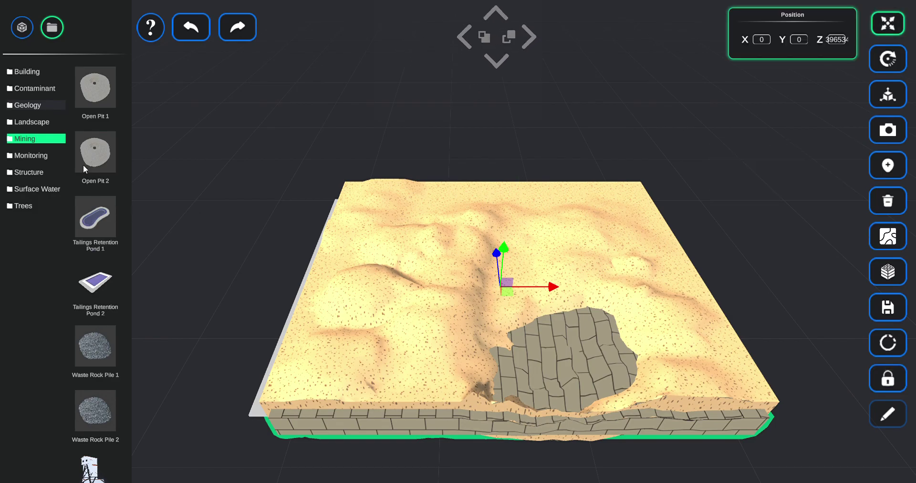
{"action": "left_click", "coordinate": [103, 156]}
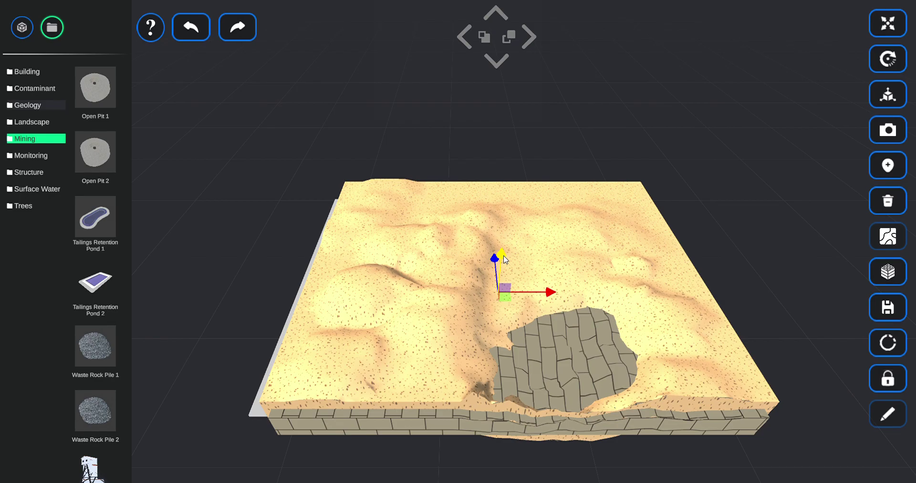
{"action": "mouse_move", "coordinate": [510, 208]}
{"action": "left_mouse_down"}
{"action": "mouse_move", "coordinate": [513, 196]}
{"action": "mouse_move", "coordinate": [511, 217]}
{"action": "left_mouse_up"}
{"action": "left_click_drag", "start_coordinate": [553, 263], "coordinate": [586, 263]}
{"action": "left_click_drag", "start_coordinate": [532, 233], "coordinate": [533, 337]}
{"action": "left_click_drag", "start_coordinate": [558, 288], "coordinate": [517, 178]}
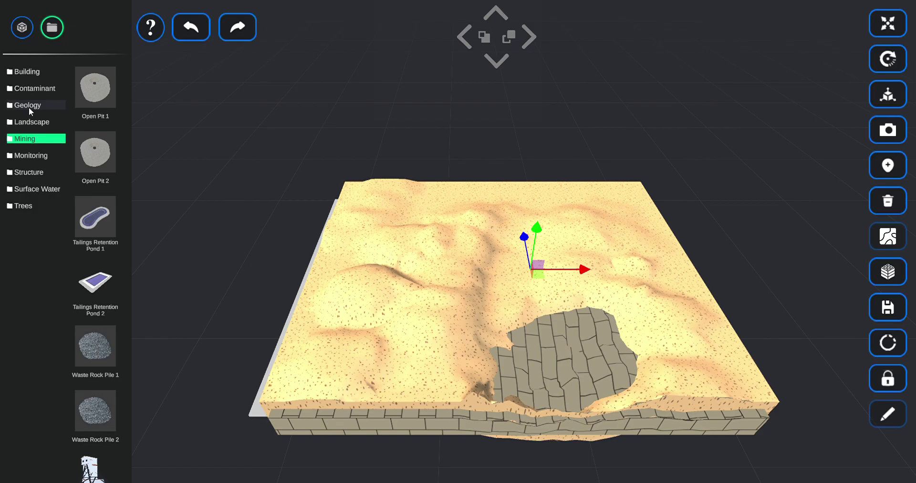
Step: Add another Open Pit 2 and raise it through the sand surface at the centre
{"action": "left_click", "coordinate": [95, 154]}
{"action": "left_click_drag", "start_coordinate": [498, 257], "coordinate": [501, 225]}
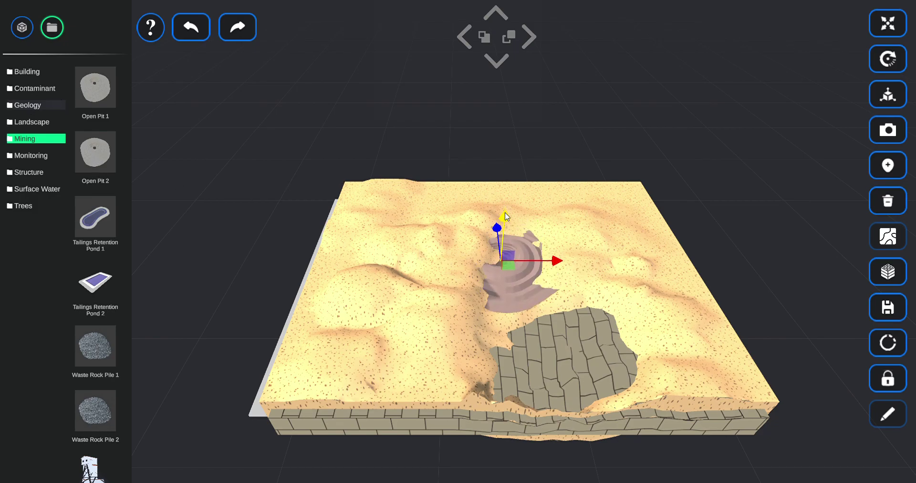
Step: Add an Open Pit 1 and move it over the exposed bedrock near the front edge of the model
{"action": "left_click", "coordinate": [107, 97]}
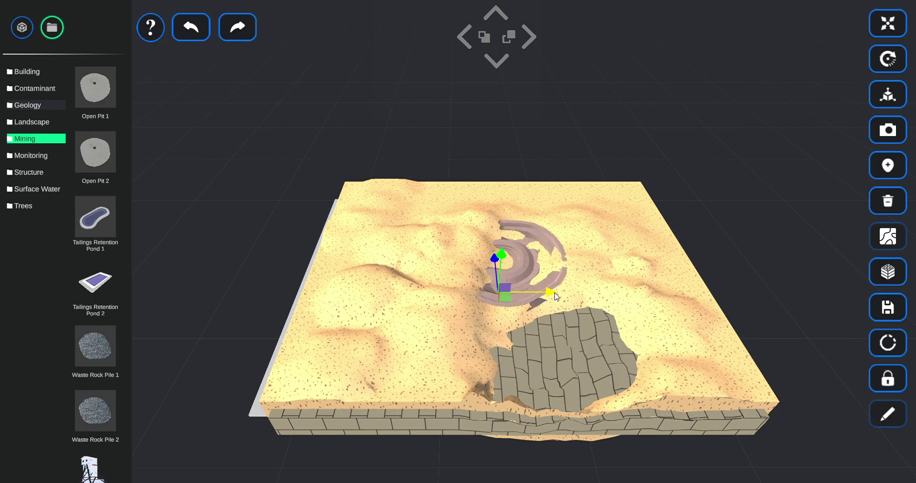
{"action": "left_click_drag", "start_coordinate": [552, 297], "coordinate": [594, 296]}
{"action": "left_click_drag", "start_coordinate": [533, 260], "coordinate": [552, 353]}
{"action": "mouse_move", "coordinate": [614, 390]}
{"action": "left_mouse_down"}
{"action": "mouse_move", "coordinate": [600, 383]}
{"action": "mouse_move", "coordinate": [608, 384]}
{"action": "left_mouse_up"}
{"action": "left_click_drag", "start_coordinate": [562, 345], "coordinate": [445, 300]}
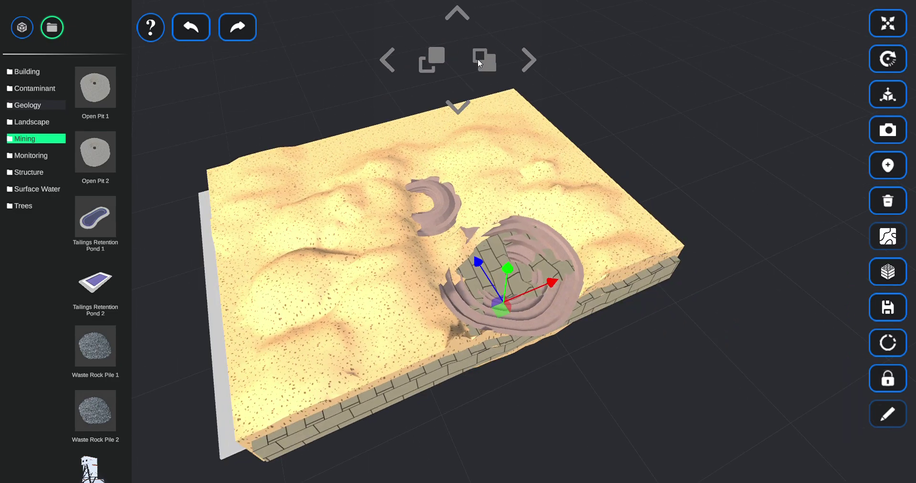
{"action": "left_click", "coordinate": [477, 59]}
{"action": "left_click_drag", "start_coordinate": [477, 228], "coordinate": [646, 215]}
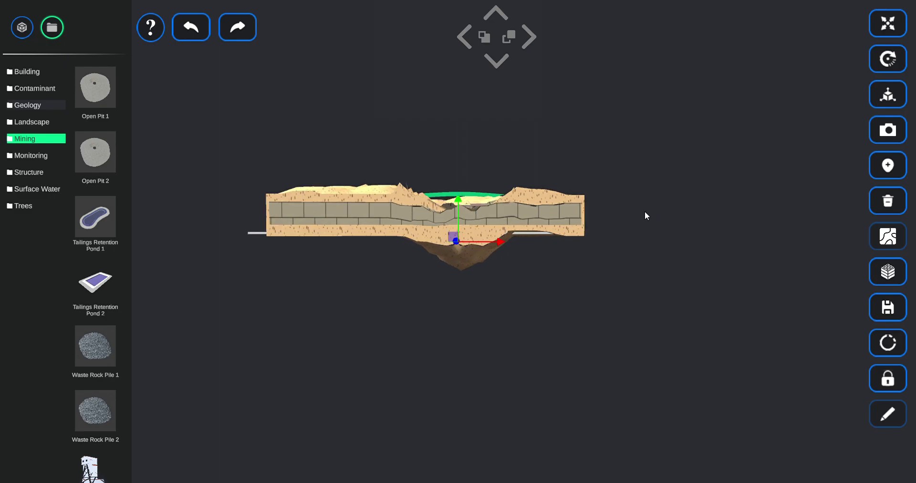
Step: Add a Grass 2 surface from the Landscape objects to the mining model
{"action": "mouse_move", "coordinate": [465, 103]}
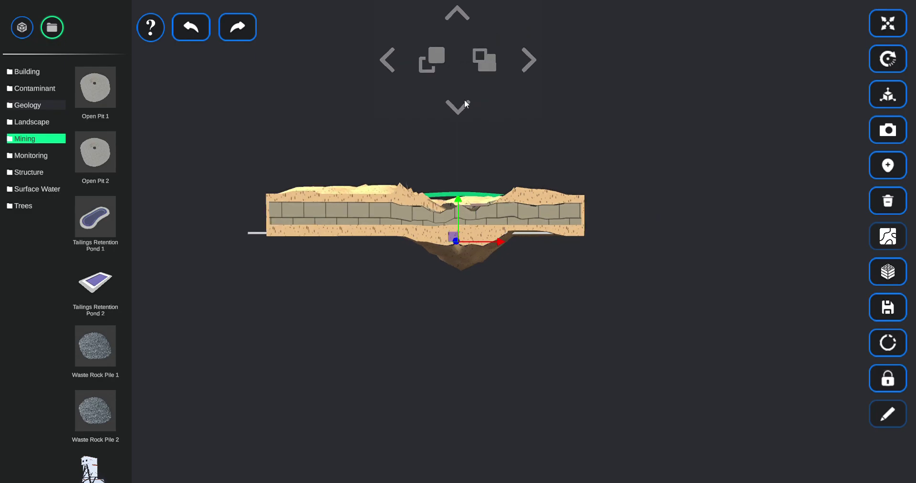
{"action": "left_click", "coordinate": [465, 107]}
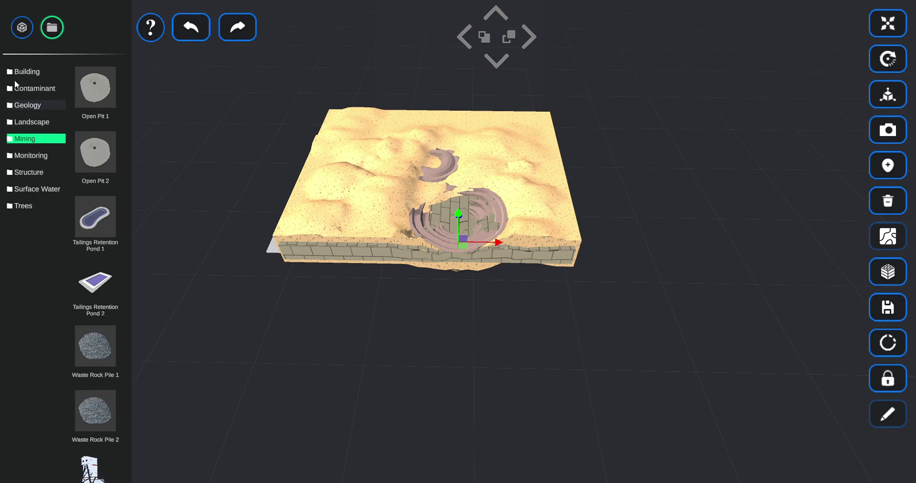
{"action": "left_click", "coordinate": [28, 121]}
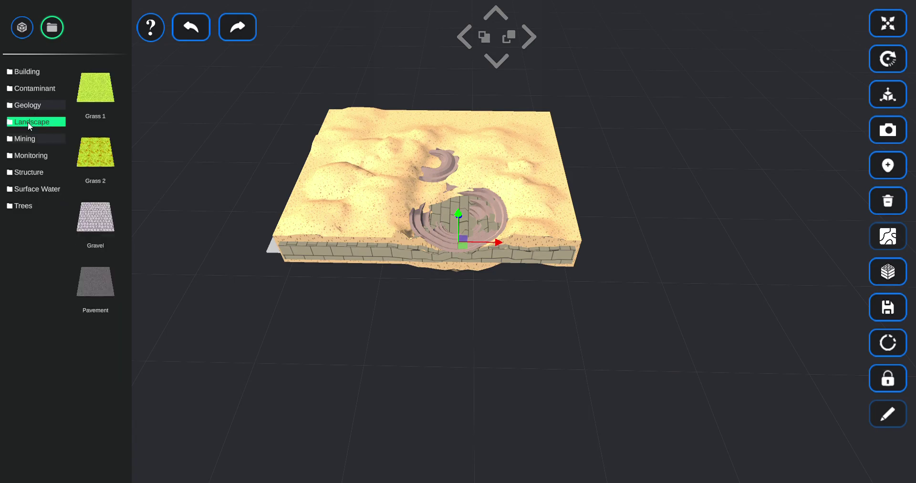
{"action": "left_click", "coordinate": [105, 162]}
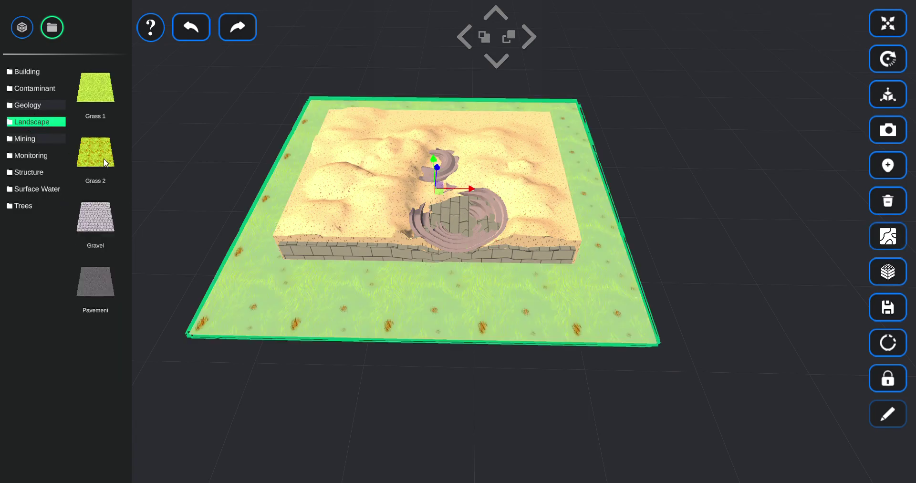
Step: Scale the grass to X 0.7 and Y 0.6, then raise it to the terrain surface so the sand hills poke through
{"action": "left_click", "coordinate": [885, 96]}
{"action": "double_click", "coordinate": [761, 98]}
{"action": "type", "text": "0"}
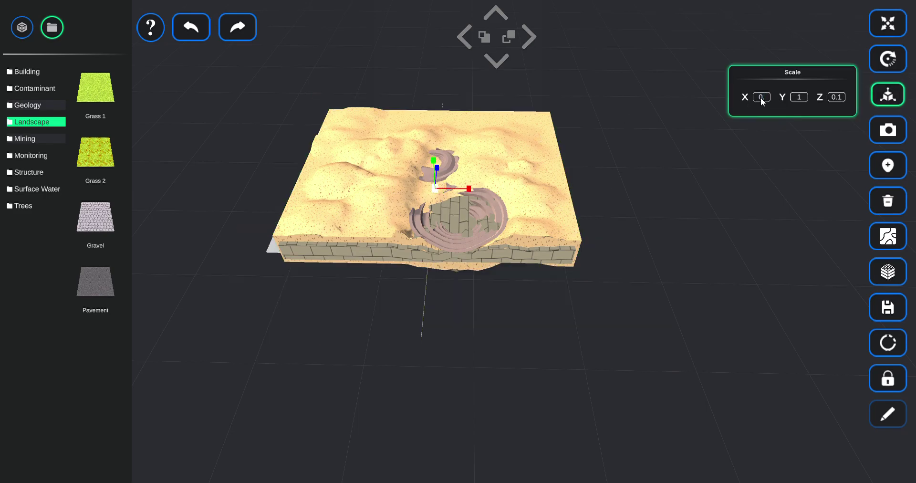
{"action": "type", "text": ".7"}
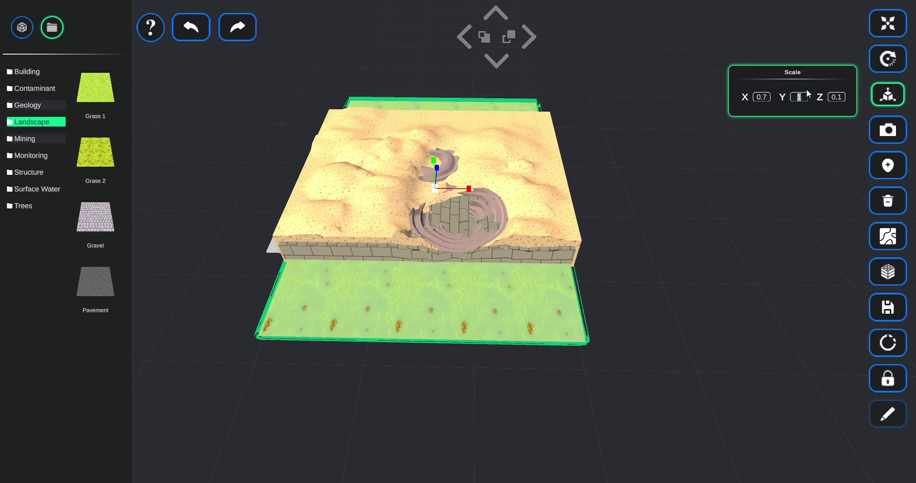
{"action": "type", "text": "0.6"}
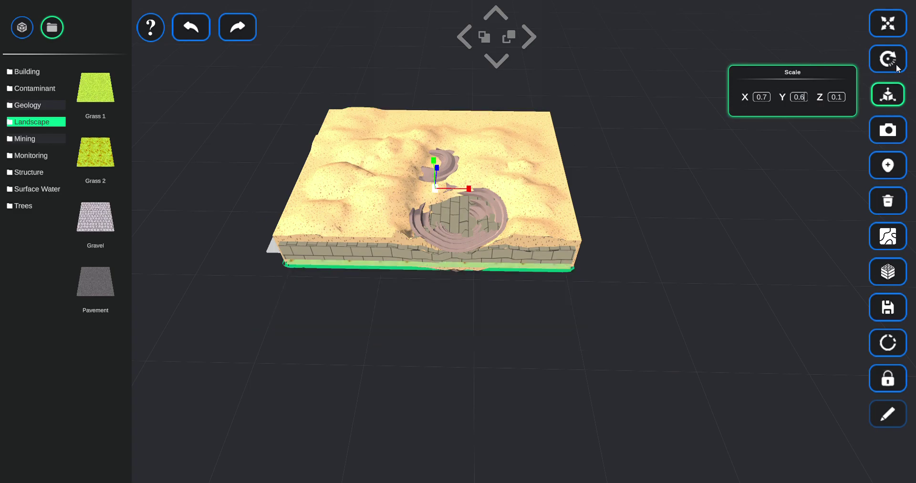
{"action": "left_click", "coordinate": [886, 22]}
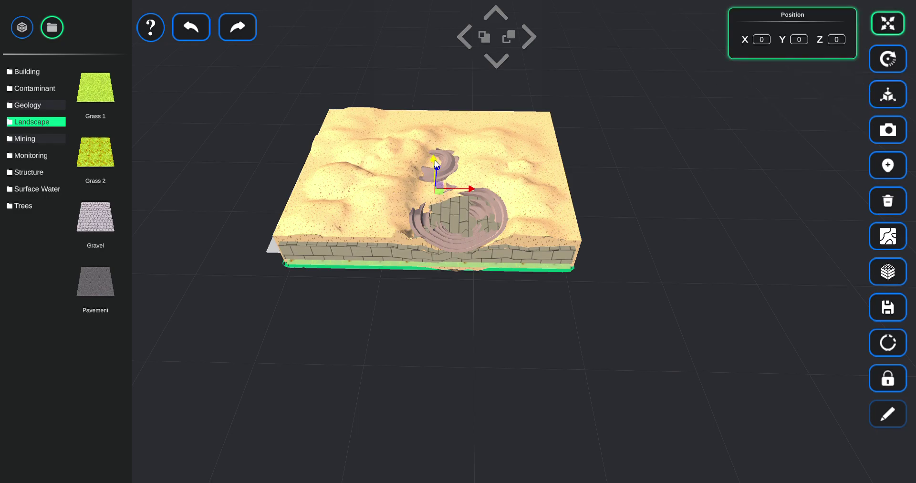
{"action": "left_click_drag", "start_coordinate": [437, 140], "coordinate": [445, 113]}
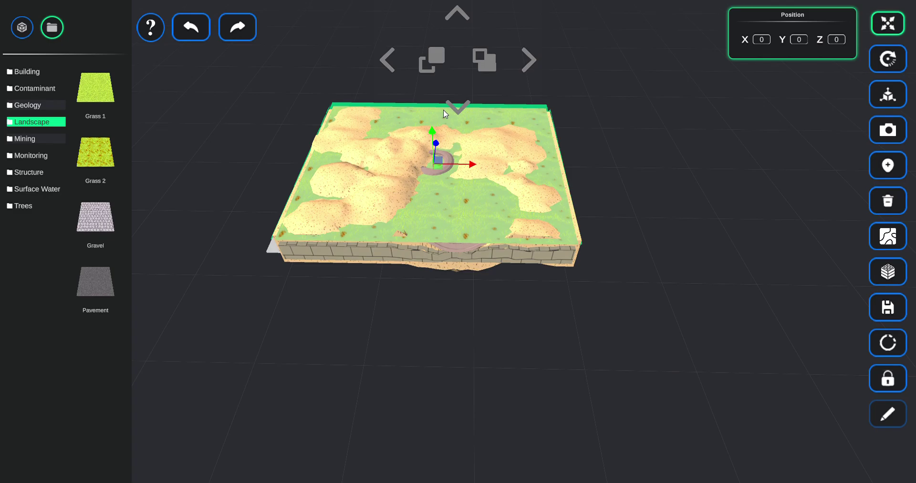
Step: Examine from several angles how the raised grass layer meets the sand hills and the open pits
{"action": "scroll", "coordinate": [445, 114], "scroll_direction": "up", "scroll_amount": 1}
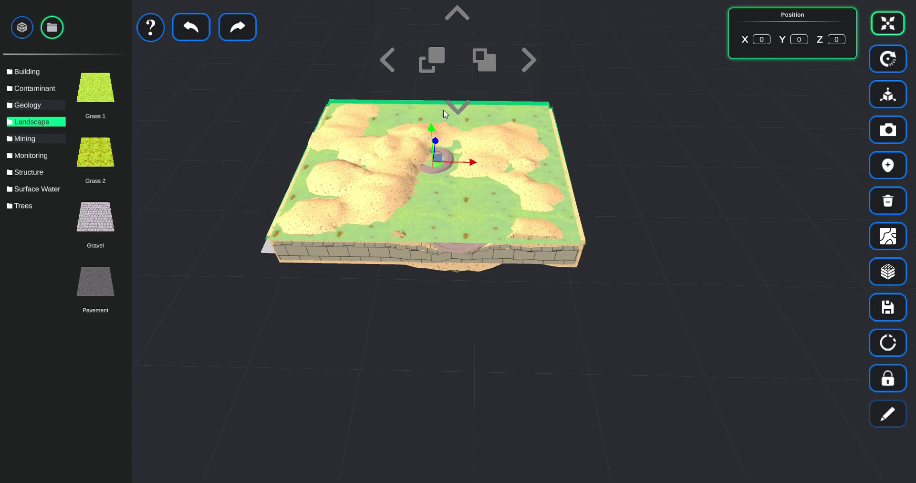
{"action": "key", "text": "d"}
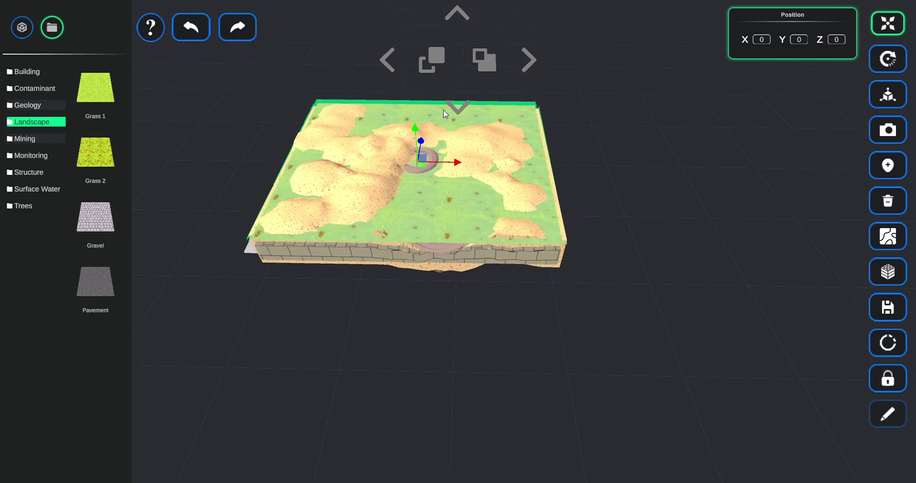
{"action": "key", "text": "a"}
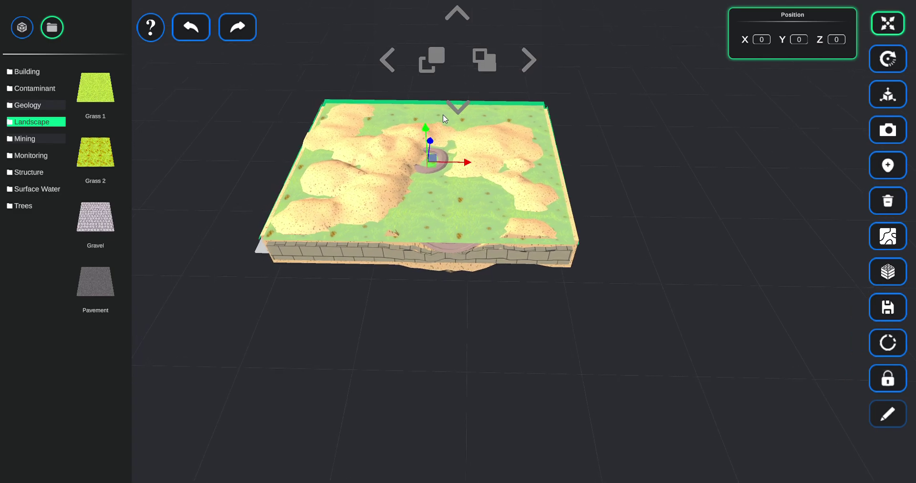
{"action": "scroll", "coordinate": [442, 114], "scroll_direction": "down", "scroll_amount": 2}
{"action": "scroll", "coordinate": [442, 116], "scroll_direction": "up", "scroll_amount": 3}
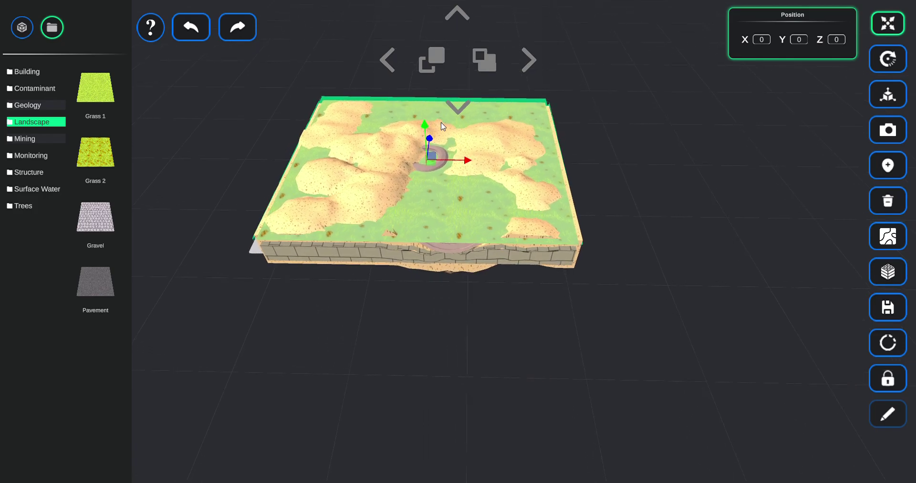
{"action": "key", "text": "w"}
{"action": "key", "text": "a"}
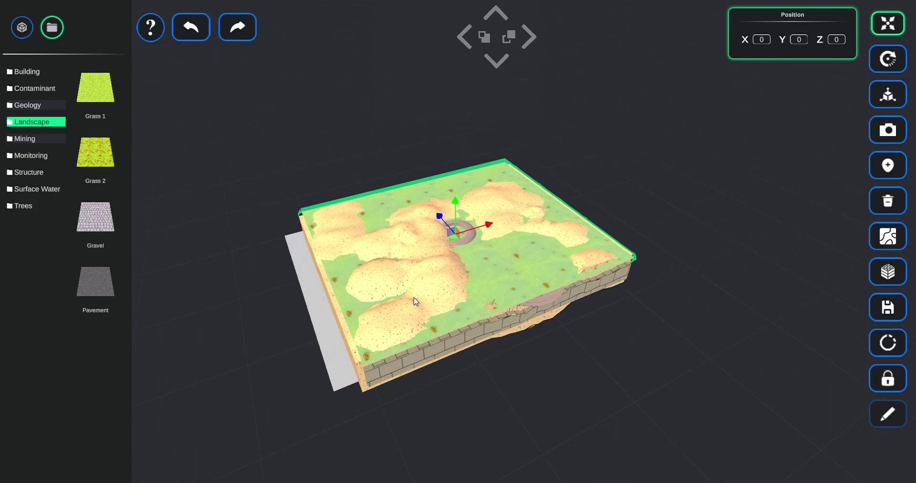
{"action": "key", "text": "d"}
{"action": "key", "text": "a"}
{"action": "key", "text": "w"}
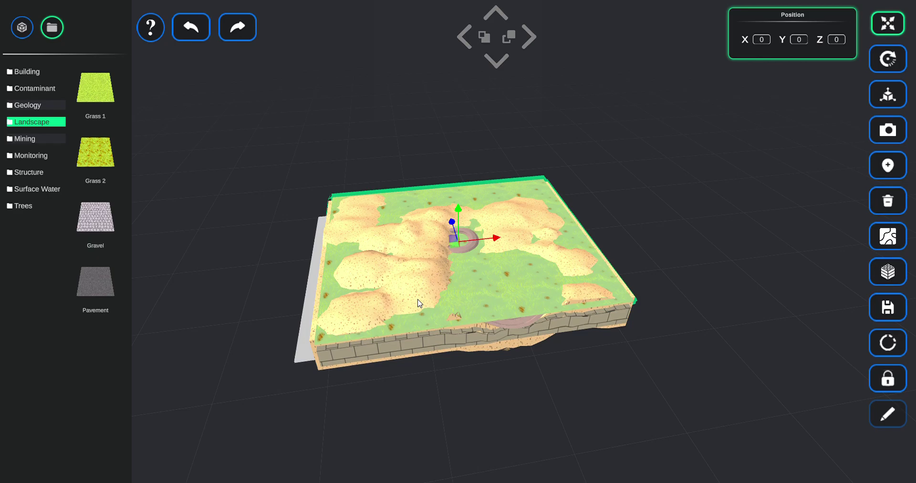
{"action": "key", "text": "w"}
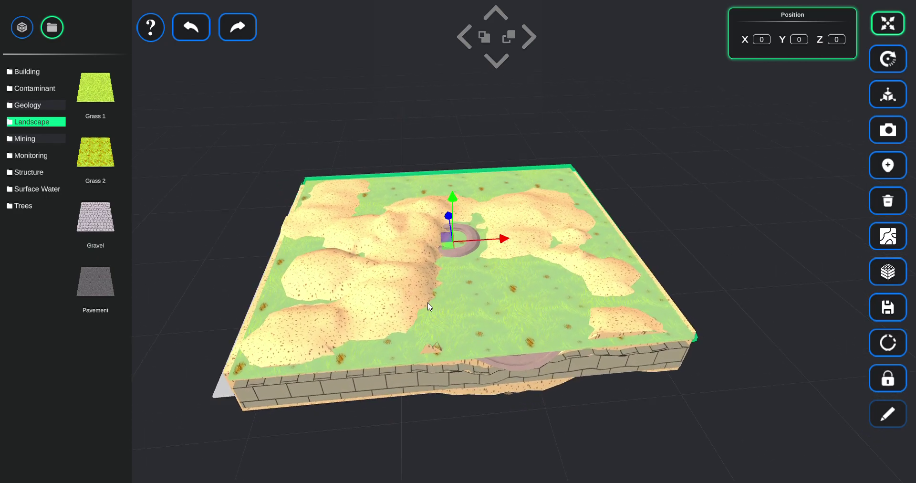
{"action": "key", "text": "a"}
{"action": "key", "text": "a"}
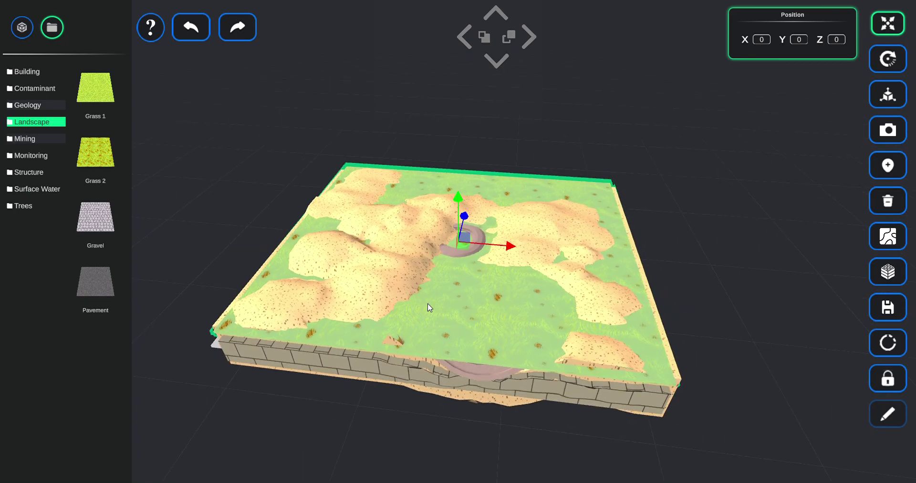
Step: Add a Pond from the Surface Water objects and raise it to the grass surface at the model's centre
{"action": "left_click", "coordinate": [27, 191]}
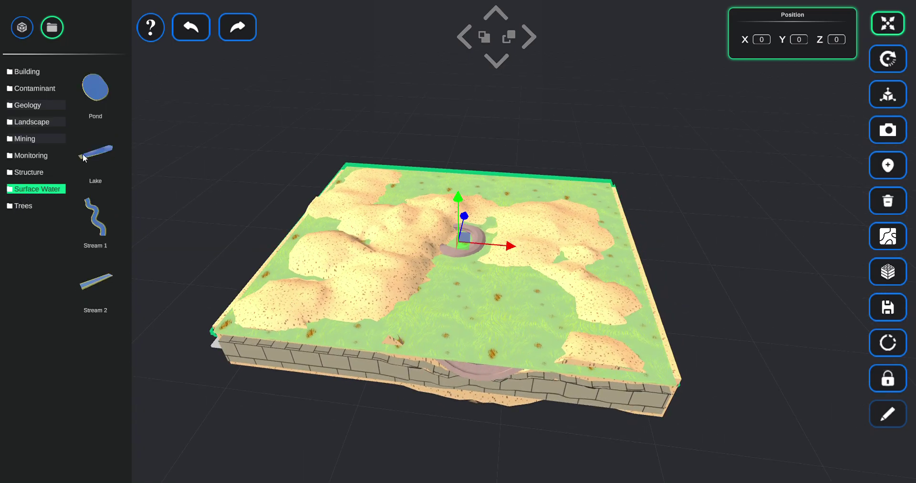
{"action": "left_click", "coordinate": [104, 96]}
{"action": "left_click_drag", "start_coordinate": [104, 95], "coordinate": [465, 196]}
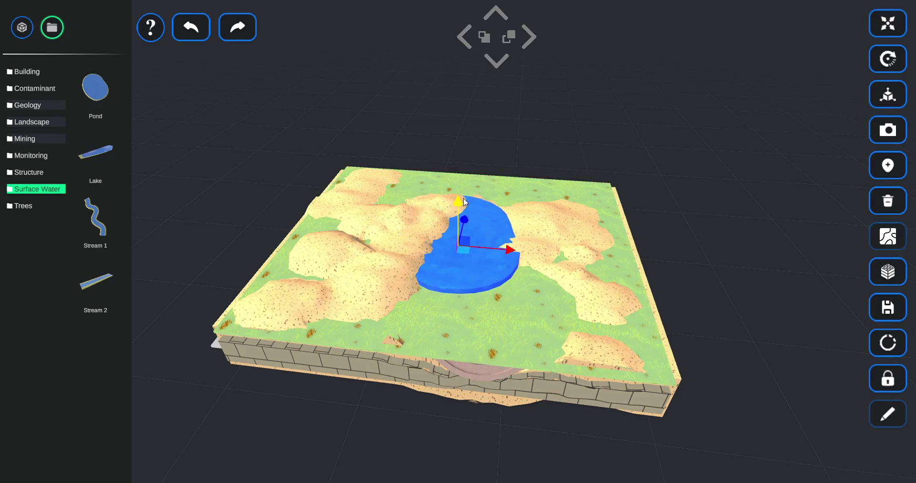
Step: Shrink the pond to fit inside the central open pit and fine-tune its height there
{"action": "left_click", "coordinate": [887, 95]}
{"action": "mouse_move", "coordinate": [511, 252]}
{"action": "left_mouse_down"}
{"action": "mouse_move", "coordinate": [464, 225]}
{"action": "mouse_move", "coordinate": [461, 252]}
{"action": "mouse_move", "coordinate": [497, 260]}
{"action": "left_mouse_up"}
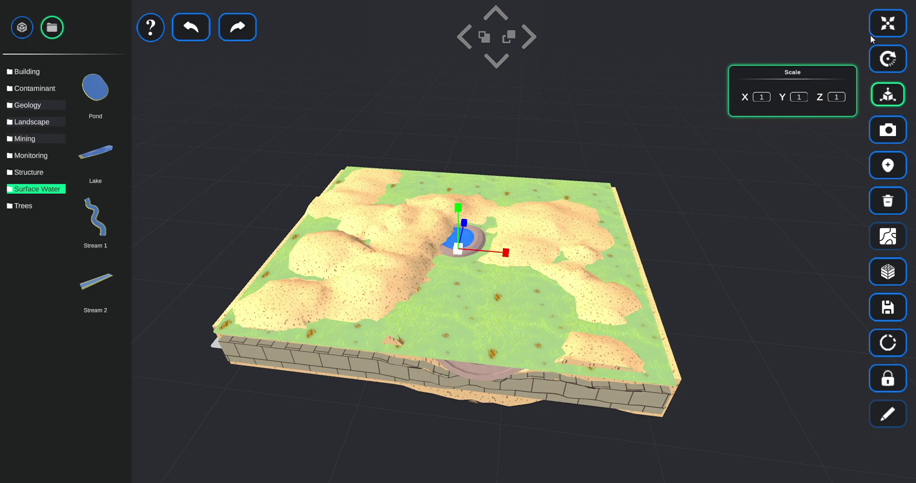
{"action": "left_click", "coordinate": [888, 23]}
{"action": "left_click_drag", "start_coordinate": [462, 206], "coordinate": [460, 206]}
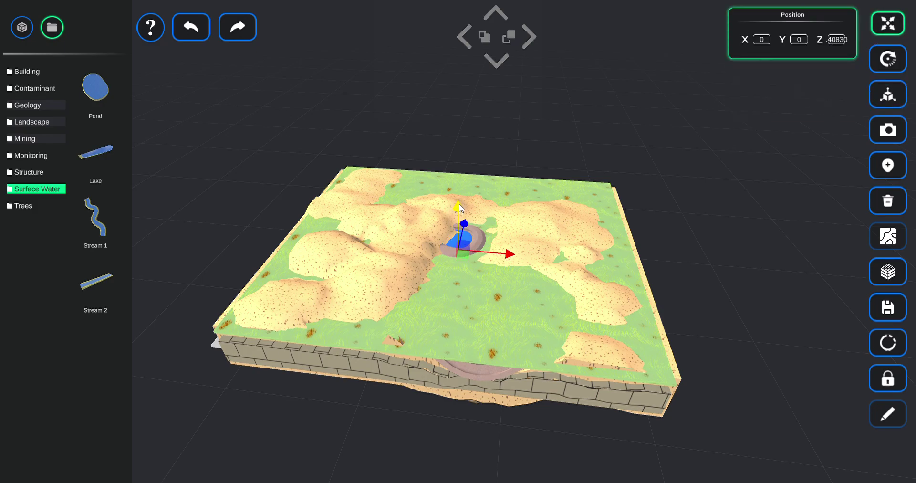
Step: Find OpenPit1 among the placed pits and adjust its height near the front edge of the model
{"action": "left_click", "coordinate": [23, 28]}
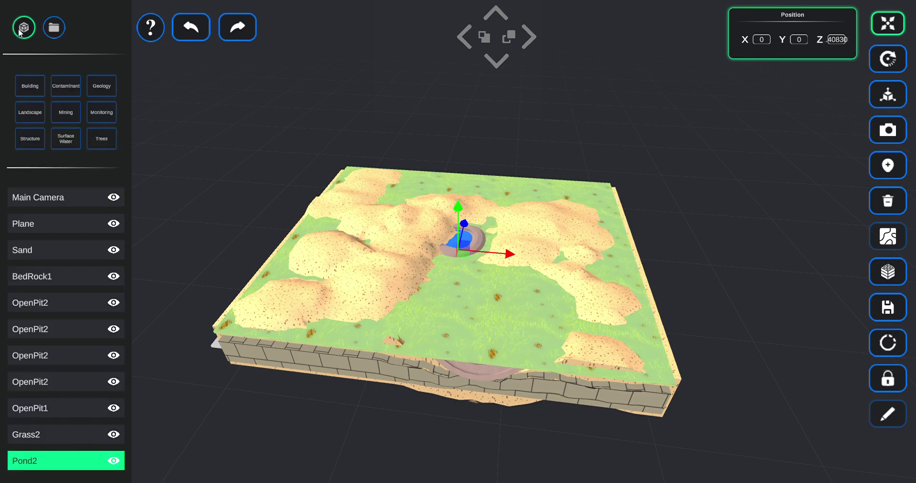
{"action": "scroll", "coordinate": [47, 369], "scroll_direction": "down", "scroll_amount": 1}
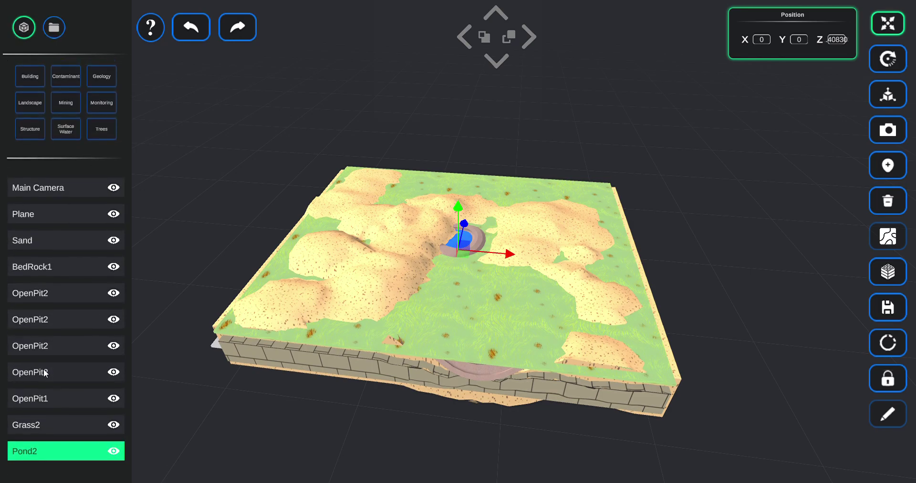
{"action": "left_click", "coordinate": [42, 370]}
{"action": "left_click", "coordinate": [42, 344]}
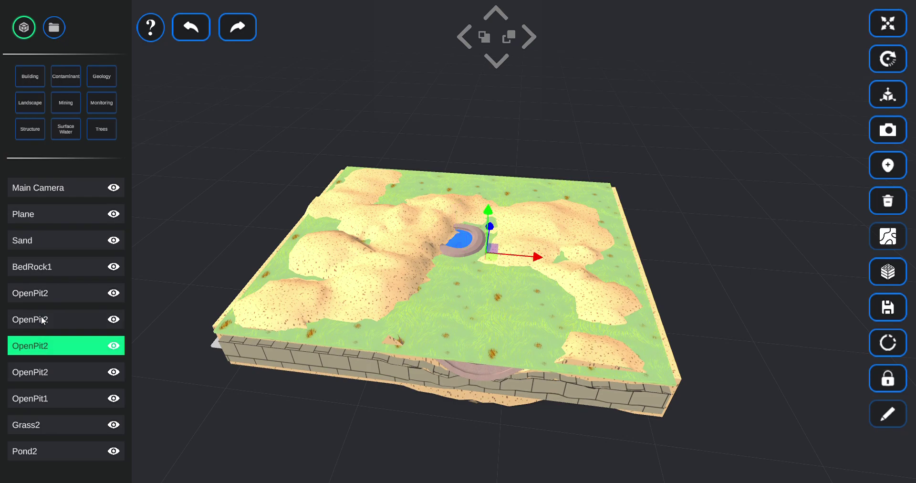
{"action": "left_click", "coordinate": [42, 319]}
{"action": "left_click", "coordinate": [41, 293]}
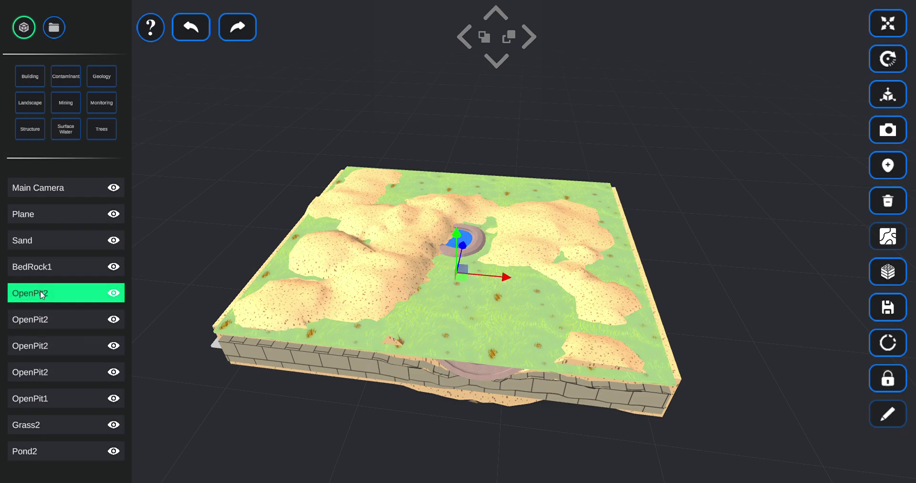
{"action": "left_click", "coordinate": [41, 401]}
{"action": "mouse_move", "coordinate": [484, 316]}
{"action": "left_mouse_down"}
{"action": "mouse_move", "coordinate": [486, 295]}
{"action": "mouse_move", "coordinate": [492, 319]}
{"action": "left_mouse_up"}
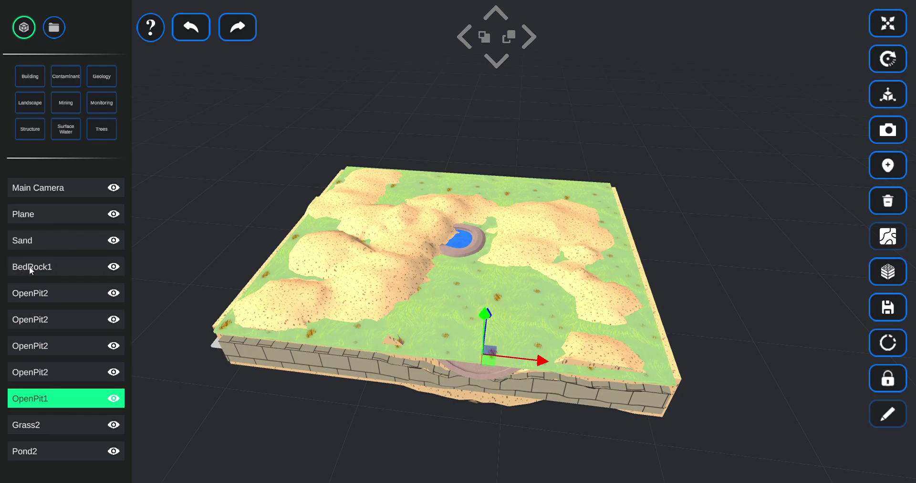
Step: Raise more hills on the sand layer around the valley with Adjust Topography in Hill mode, amount 1 and radius 2
{"action": "left_click", "coordinate": [24, 240]}
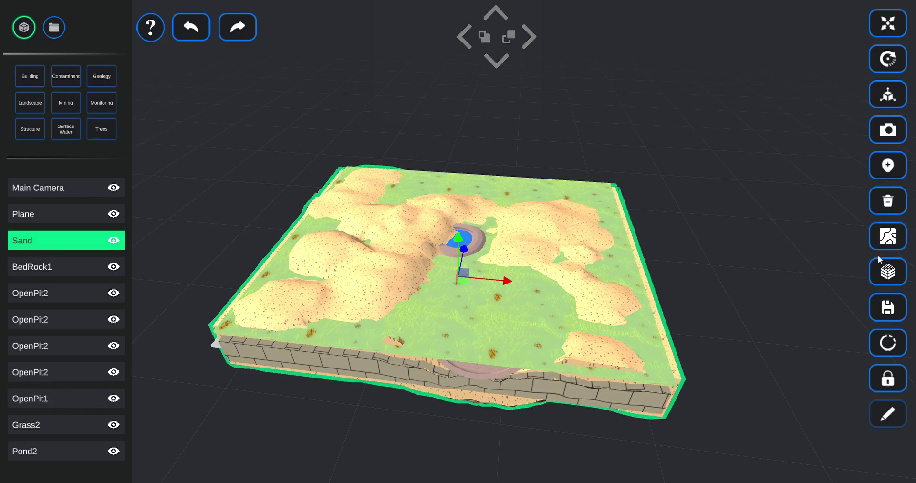
{"action": "left_click", "coordinate": [888, 241]}
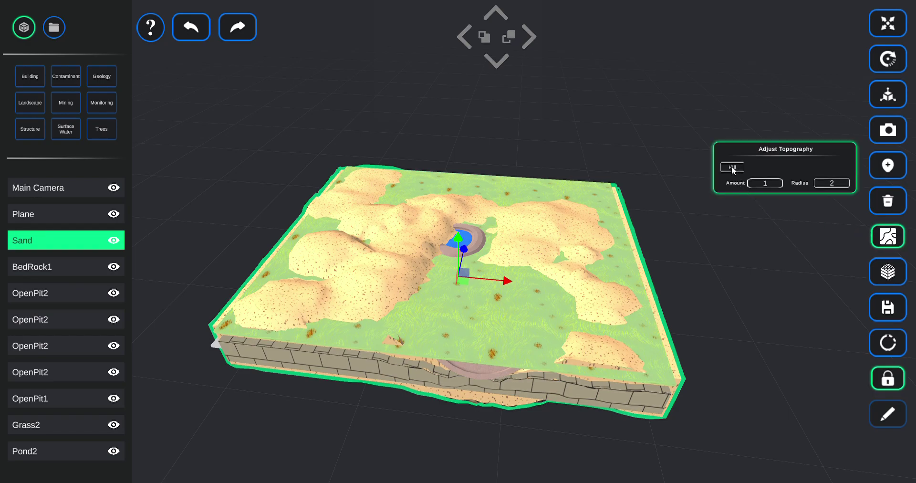
{"action": "mouse_move", "coordinate": [585, 255]}
{"action": "left_mouse_down"}
{"action": "mouse_move", "coordinate": [529, 249]}
{"action": "mouse_move", "coordinate": [518, 237]}
{"action": "mouse_move", "coordinate": [549, 211]}
{"action": "mouse_move", "coordinate": [530, 203]}
{"action": "mouse_move", "coordinate": [490, 217]}
{"action": "mouse_move", "coordinate": [431, 204]}
{"action": "mouse_move", "coordinate": [321, 276]}
{"action": "mouse_move", "coordinate": [352, 352]}
{"action": "mouse_move", "coordinate": [372, 348]}
{"action": "left_mouse_up"}
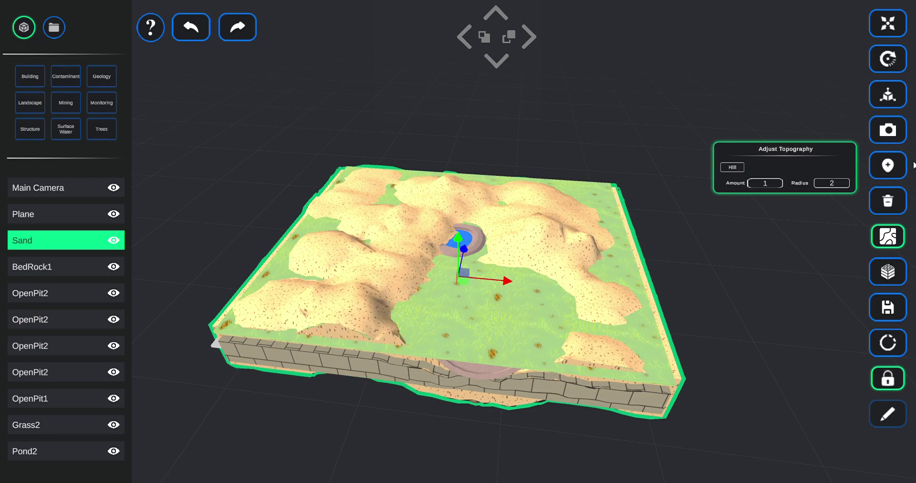
{"action": "left_click_drag", "start_coordinate": [570, 365], "coordinate": [535, 330]}
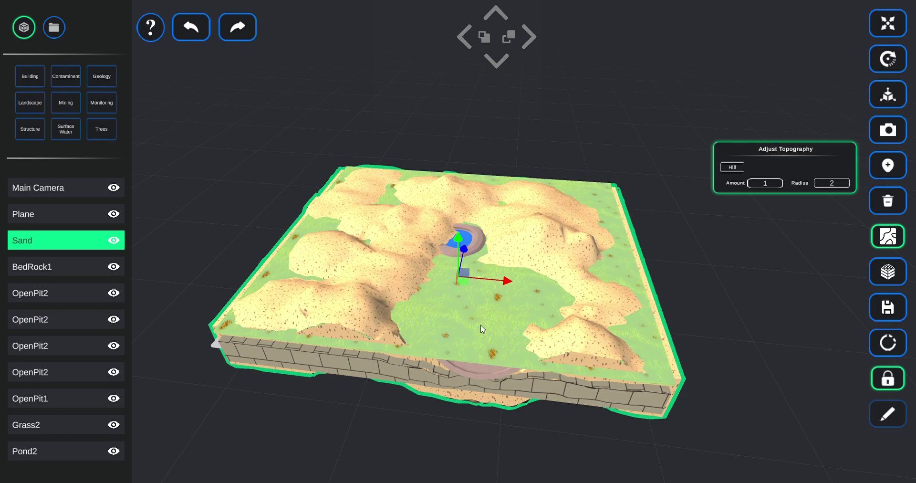
{"action": "mouse_move", "coordinate": [466, 340]}
{"action": "left_mouse_down"}
{"action": "mouse_move", "coordinate": [578, 368]}
{"action": "mouse_move", "coordinate": [616, 356]}
{"action": "mouse_move", "coordinate": [645, 330]}
{"action": "mouse_move", "coordinate": [597, 267]}
{"action": "mouse_move", "coordinate": [615, 219]}
{"action": "mouse_move", "coordinate": [606, 196]}
{"action": "mouse_move", "coordinate": [586, 267]}
{"action": "left_mouse_up"}
Step: Raise a tall sand hill over the central pond and build up more sand across the surrounding grass
{"action": "middle_click_drag", "start_coordinate": [586, 266], "coordinate": [550, 287]}
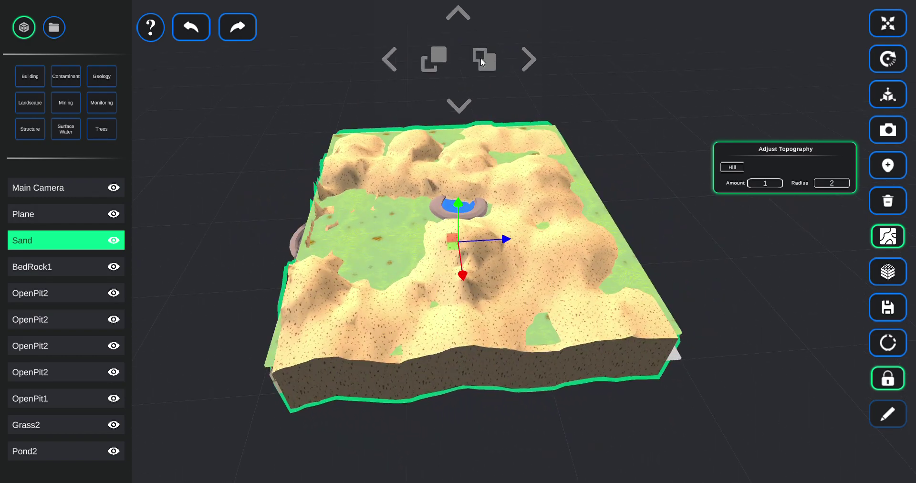
{"action": "left_click", "coordinate": [481, 57]}
{"action": "middle_click_drag", "start_coordinate": [499, 268], "coordinate": [450, 259]}
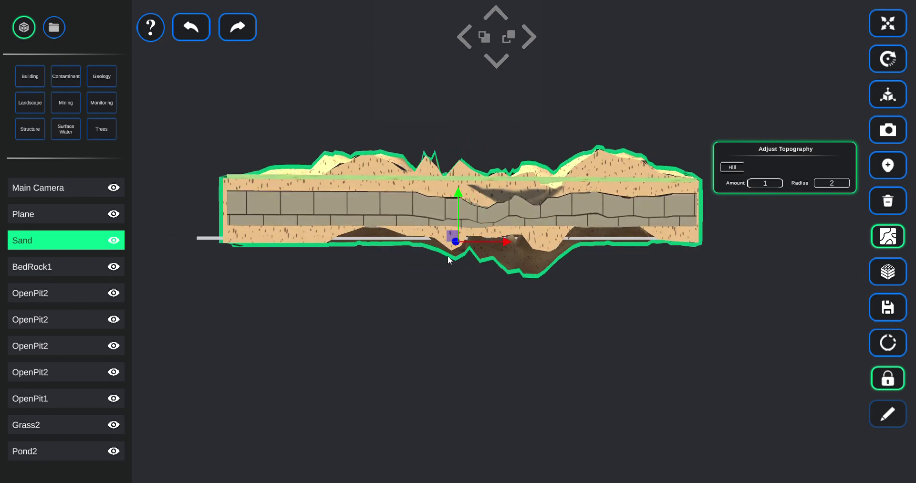
{"action": "left_click", "coordinate": [491, 58]}
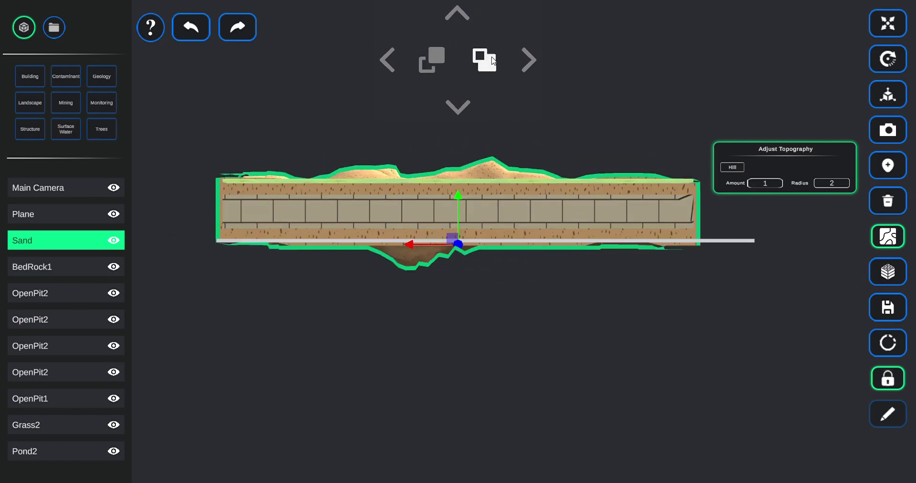
{"action": "left_click", "coordinate": [457, 115]}
{"action": "left_click", "coordinate": [456, 115]}
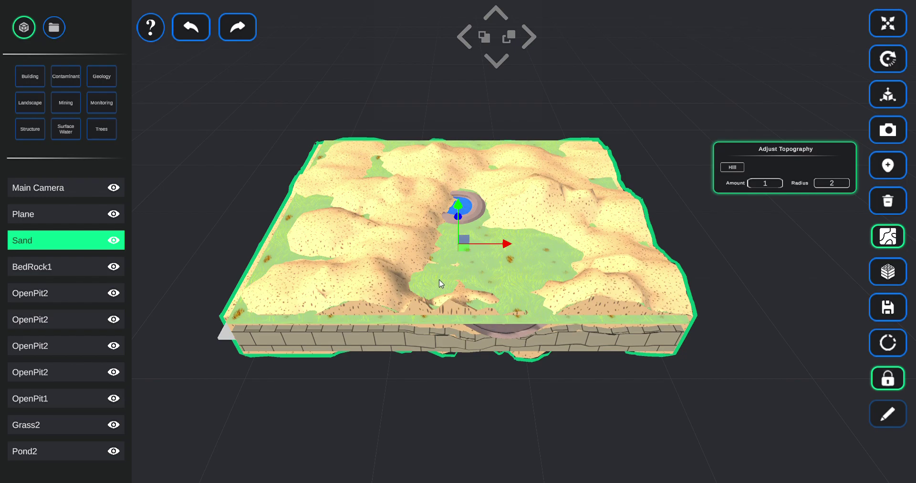
{"action": "mouse_move", "coordinate": [456, 202]}
{"action": "left_mouse_down"}
{"action": "mouse_move", "coordinate": [458, 216]}
{"action": "mouse_move", "coordinate": [458, 199]}
{"action": "left_mouse_up"}
{"action": "left_click_drag", "start_coordinate": [321, 218], "coordinate": [356, 149]}
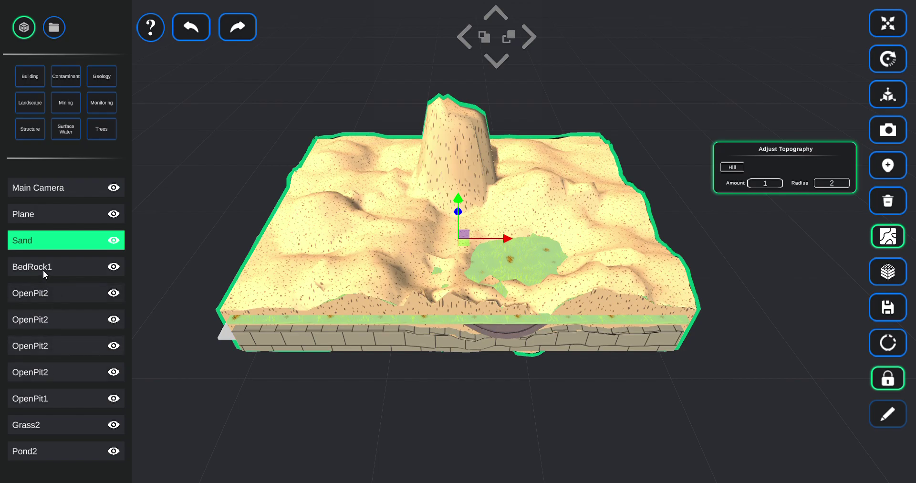
{"action": "scroll", "coordinate": [50, 405], "scroll_direction": "down", "scroll_amount": 1}
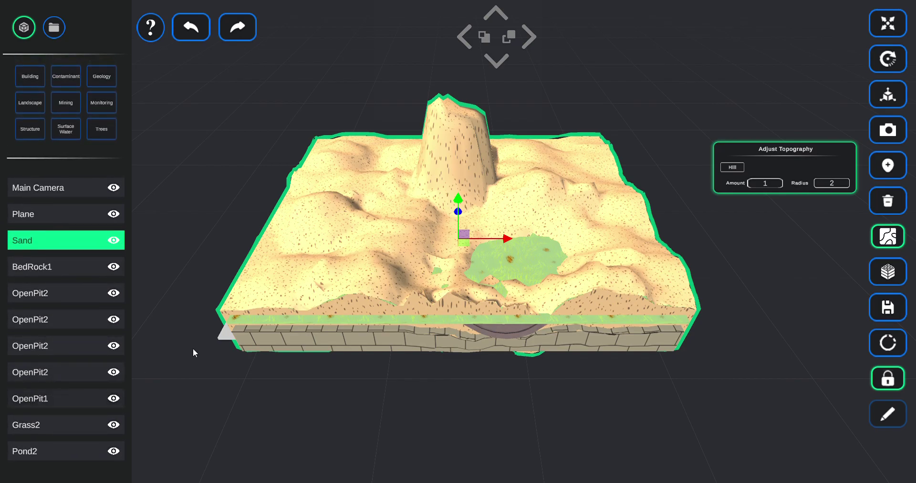